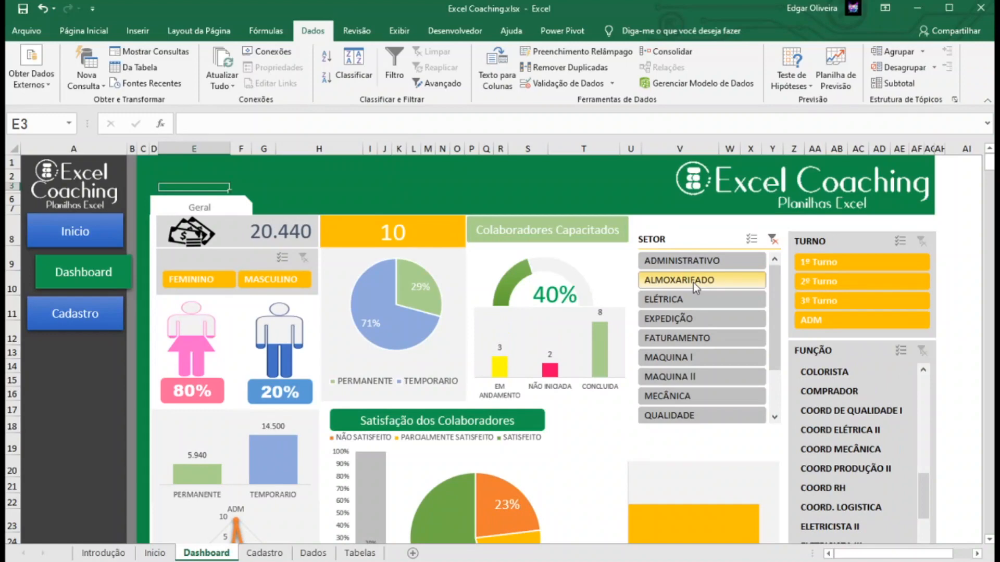
# Filter the dashboard through several sectors, ending on ALMOXARIFADO, restrict the shift to 1º Turno, and open the Inicio sheet.
pyautogui.click(690, 298)
pyautogui.click(692, 319)
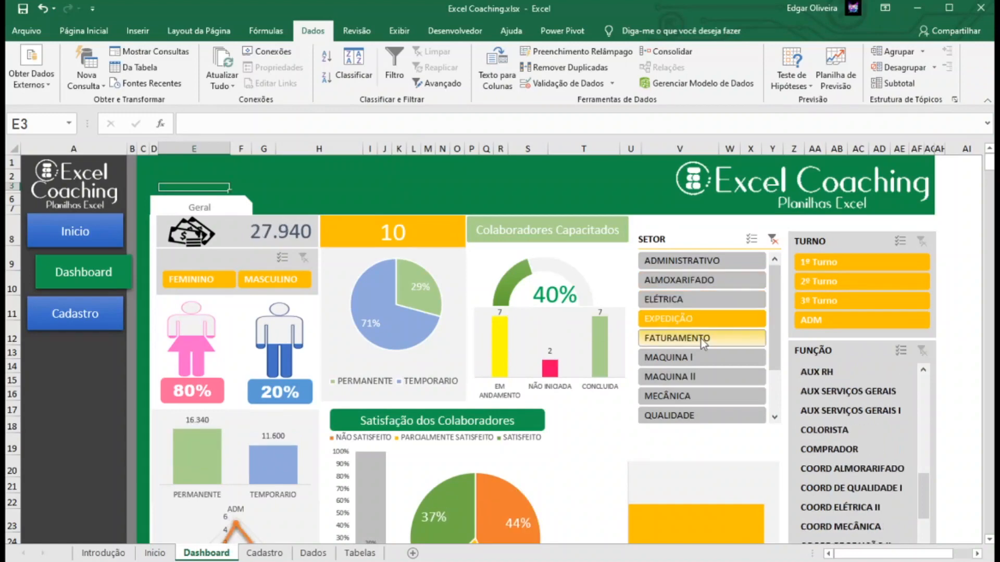
pyautogui.click(700, 339)
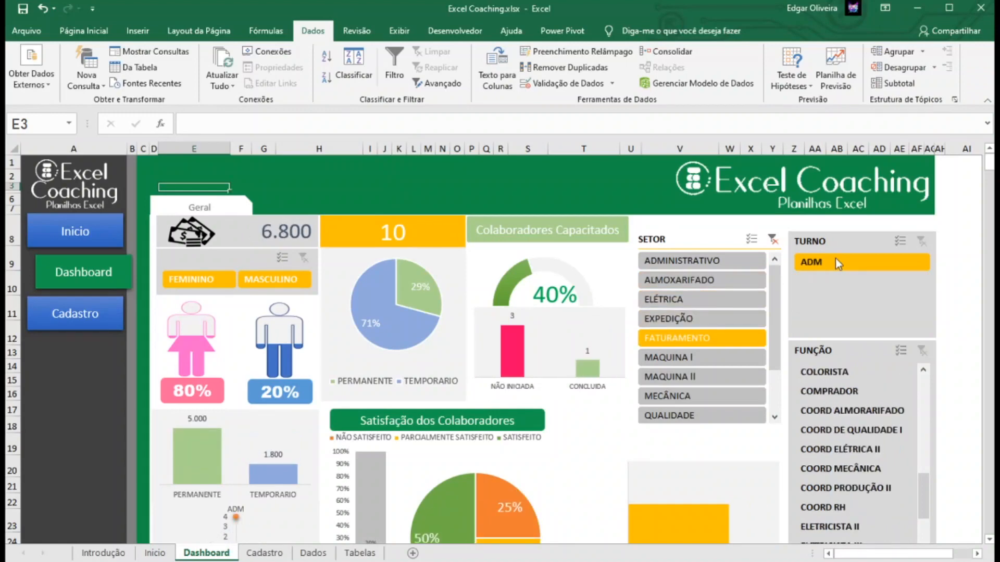
pyautogui.click(693, 281)
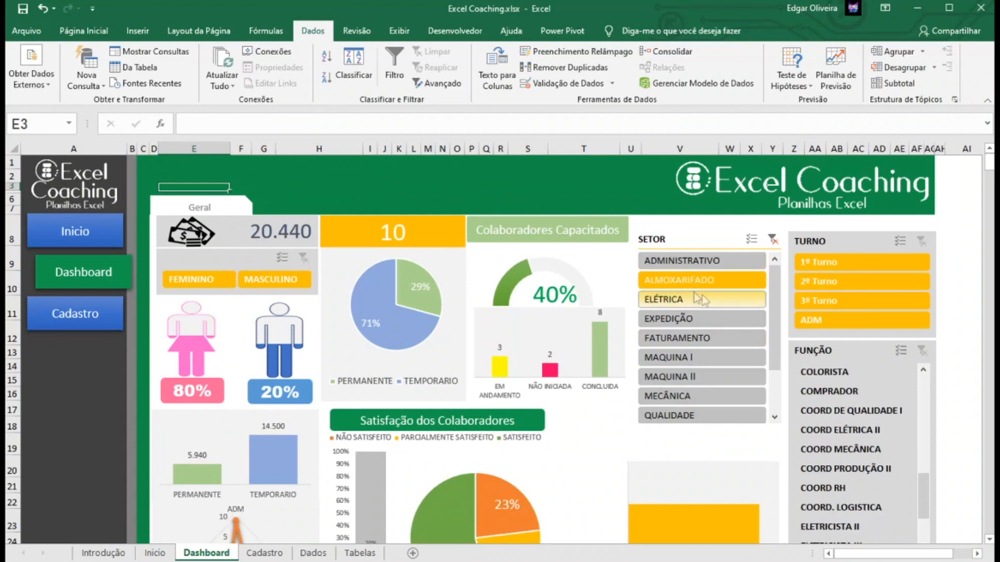
pyautogui.click(825, 262)
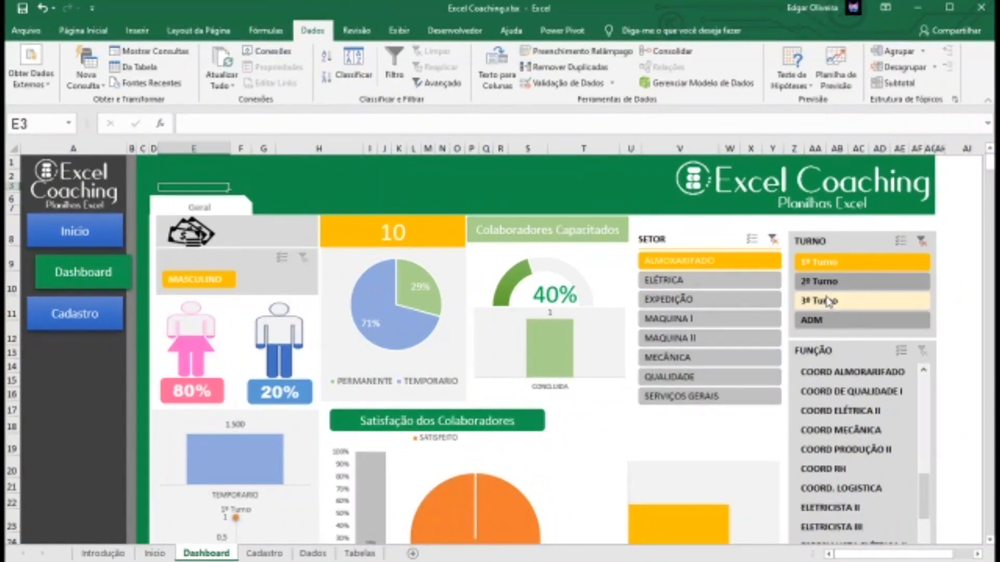
pyautogui.click(154, 552)
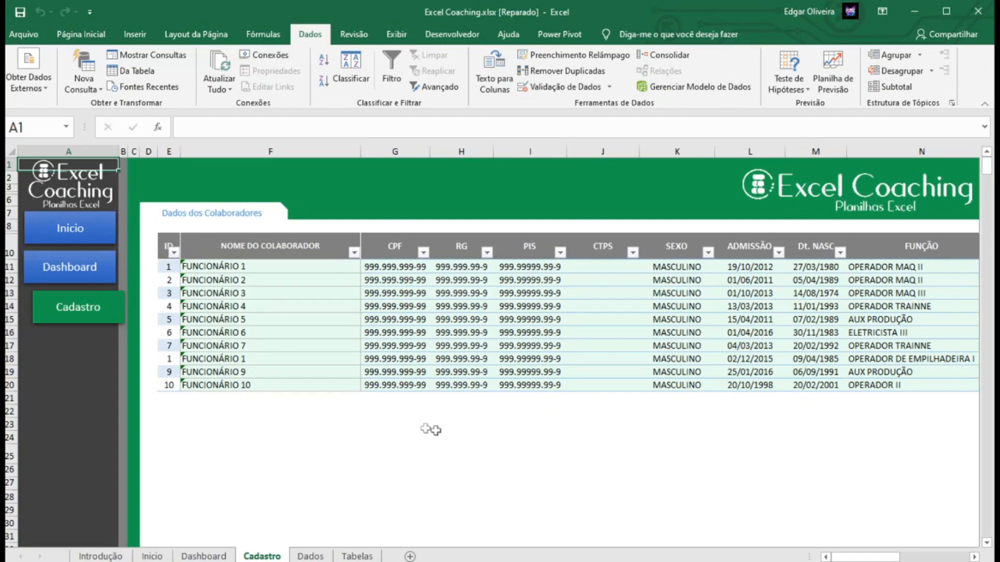
# Add a list data validation to cell H24 on the Cadastro sheet, using $F$11:$F$20 as the source.
pyautogui.click(452, 436)
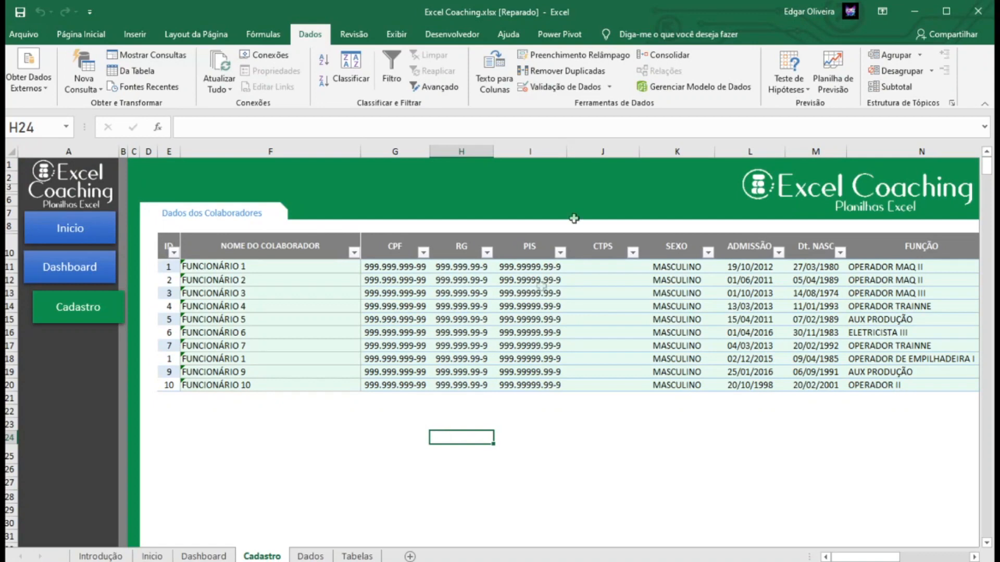
pyautogui.click(573, 89)
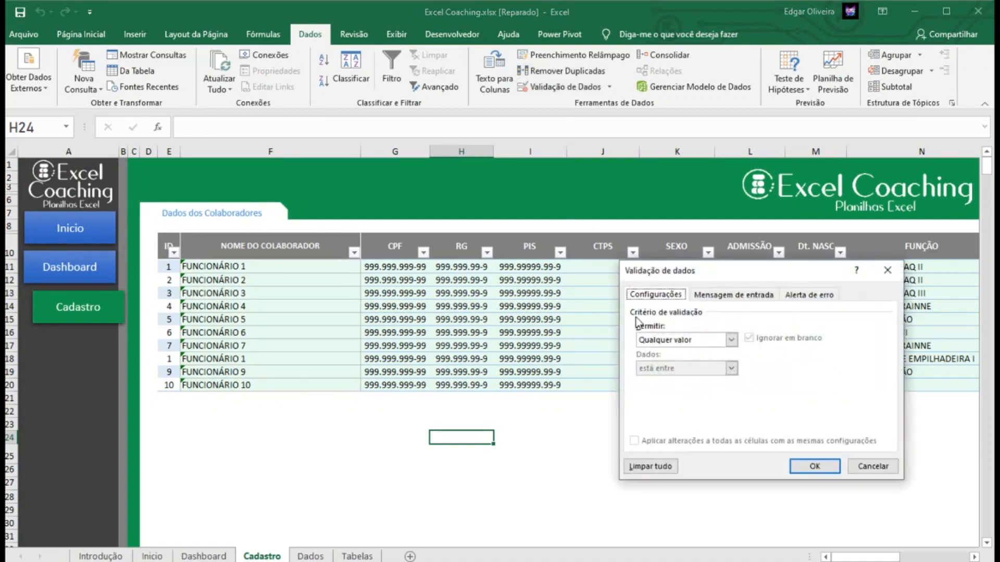
pyautogui.click(652, 339)
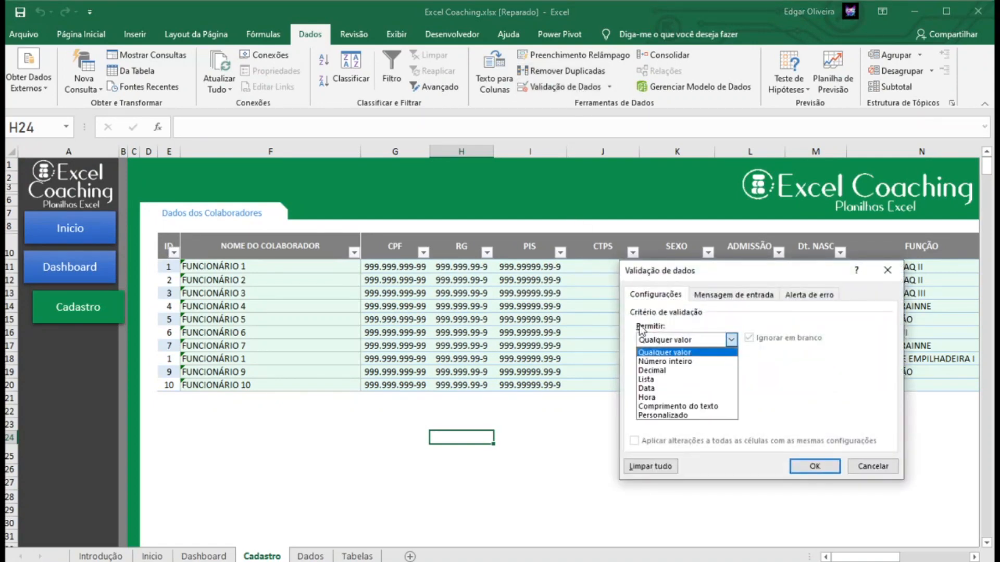
pyautogui.click(656, 381)
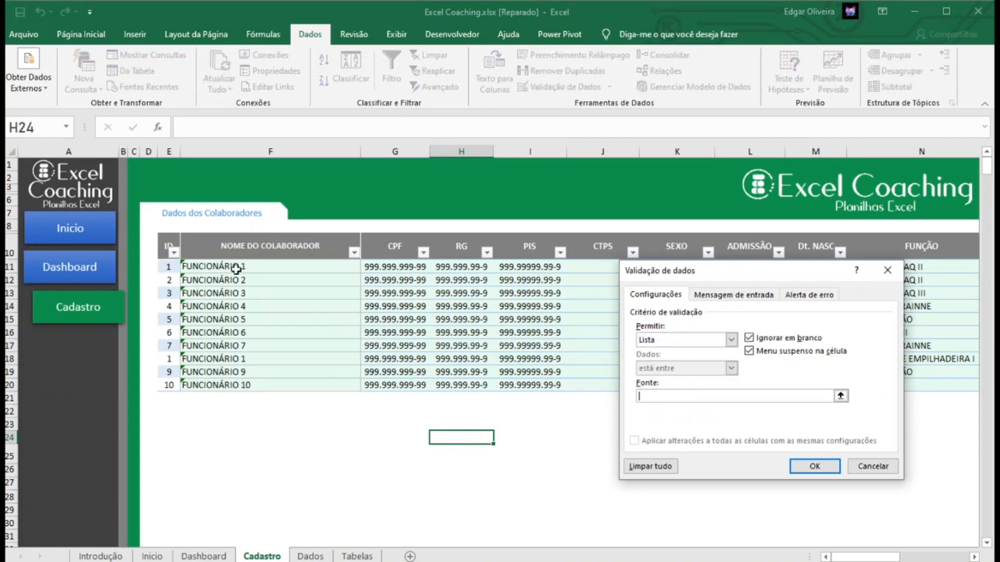
pyautogui.moveTo(234, 265); pyautogui.dragTo(254, 390)
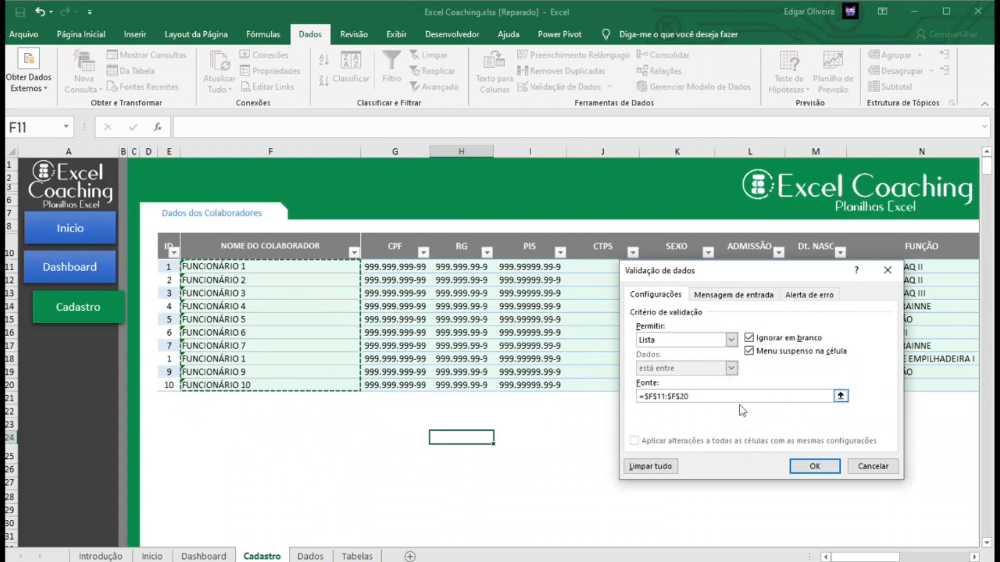
pyautogui.click(814, 466)
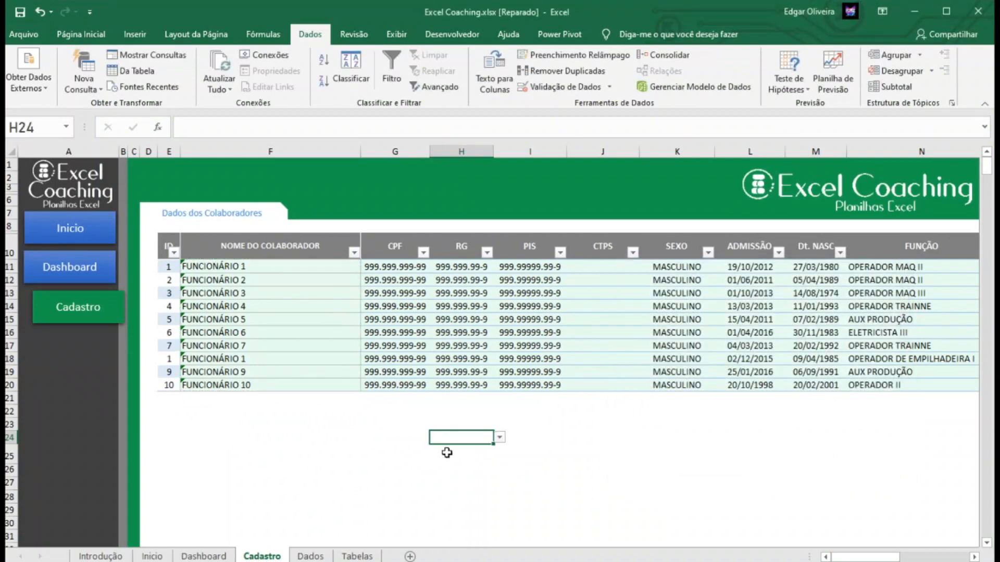
# Choose FUNCIONÁRIO 1 from the drop-down list in H24, and clear the cell again.
pyautogui.click(499, 440)
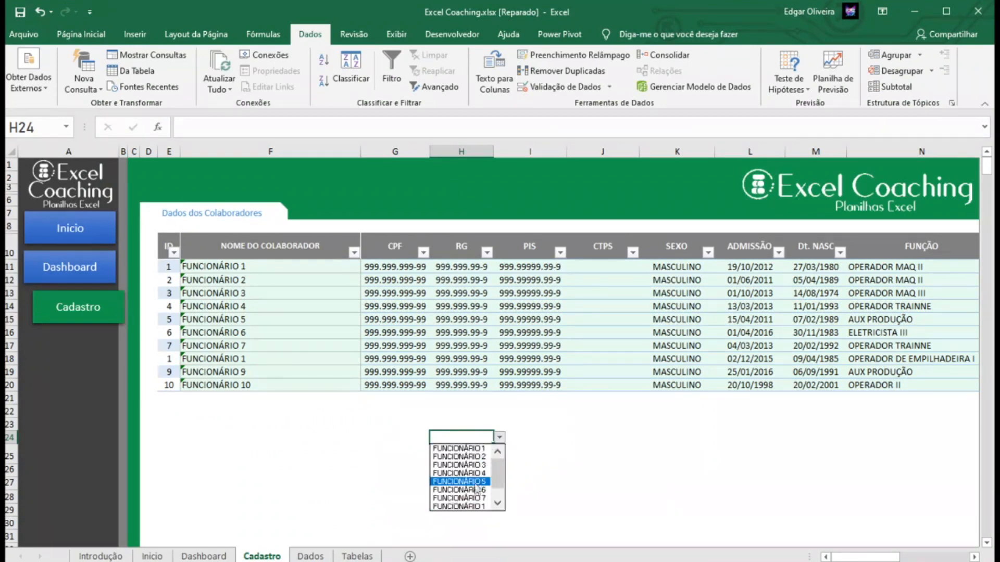
pyautogui.click(479, 448)
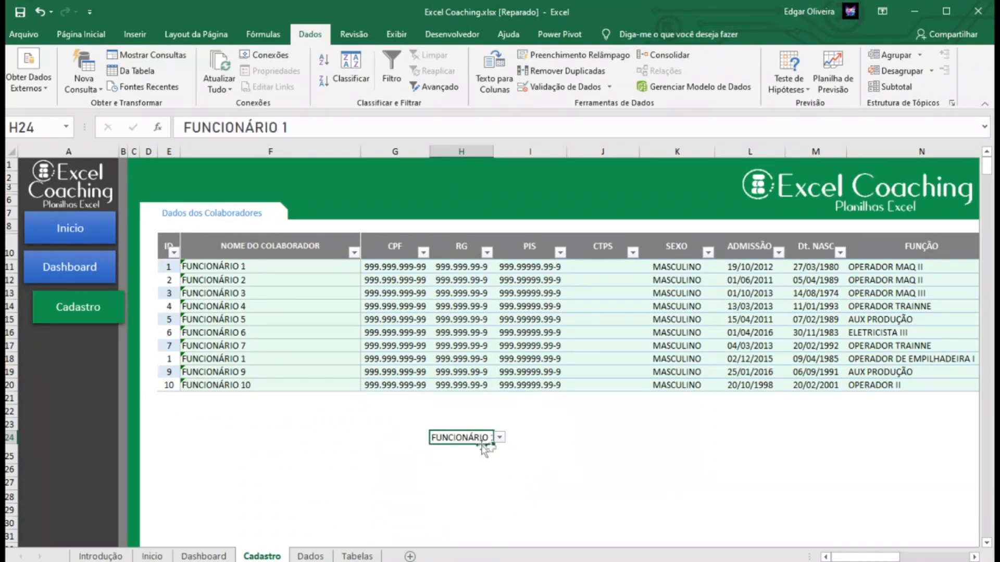
pyautogui.click(501, 456)
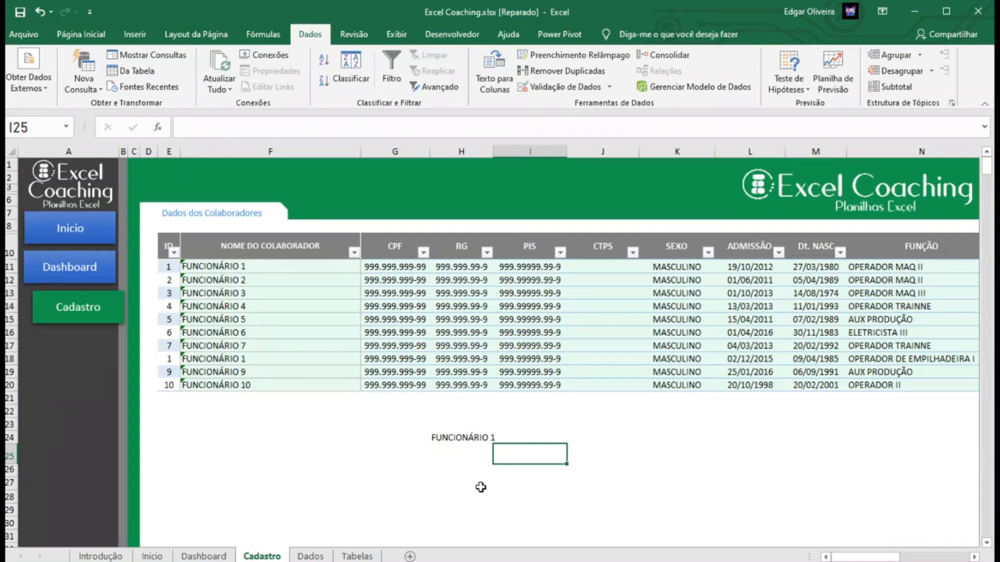
pyautogui.click(479, 441)
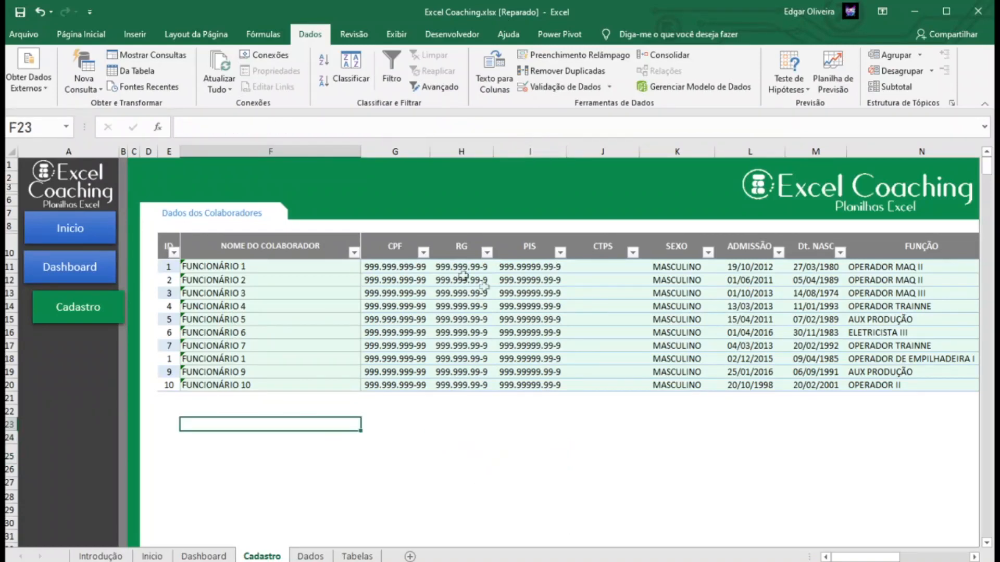
# Add a new record below the last employee in the table, with USUARIO as the collaborator name in F21.
pyautogui.click(201, 386)
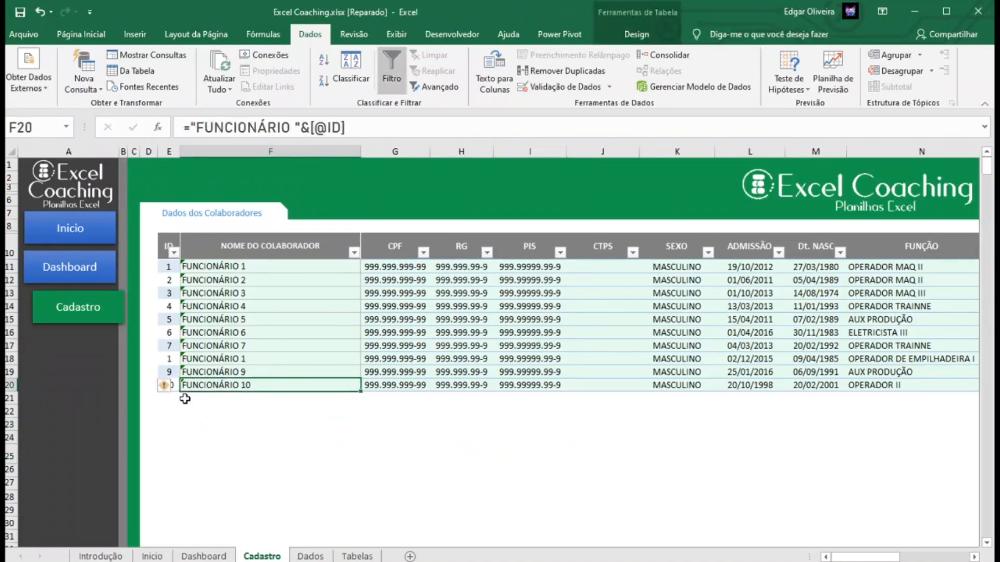
pyautogui.click(205, 397)
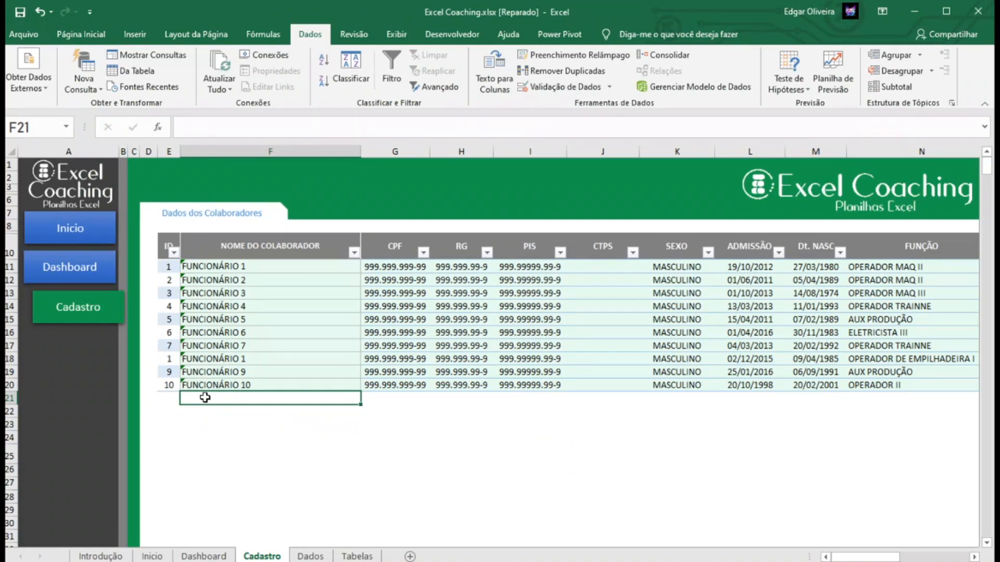
pyautogui.write('USUÁRIO')
pyautogui.press('Return')
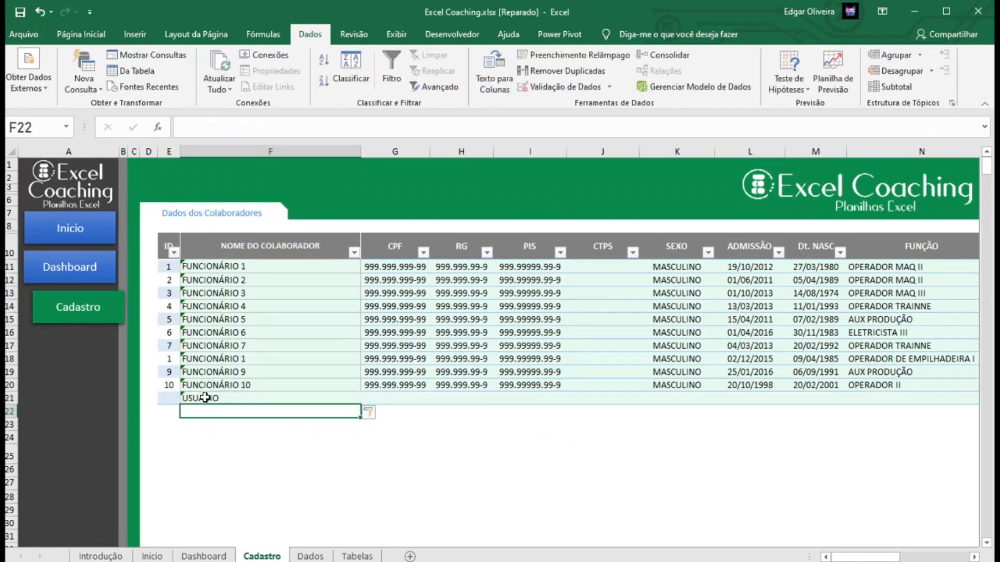
# Apply the custom number format 000"."000"."000"-"00 to cell G21 and enter a sample CPF number there.
pyautogui.click(401, 399)
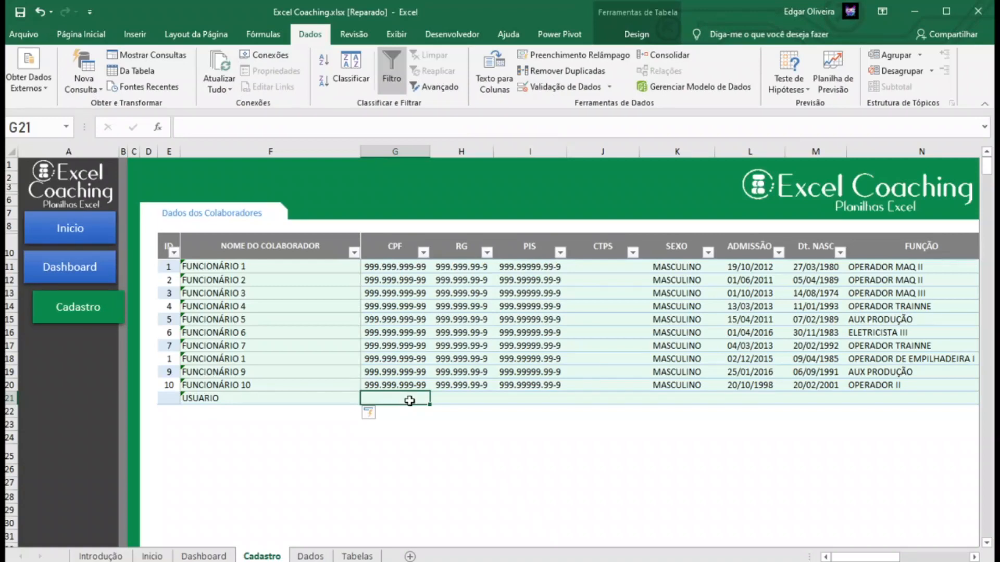
pyautogui.rightClick(410, 401)
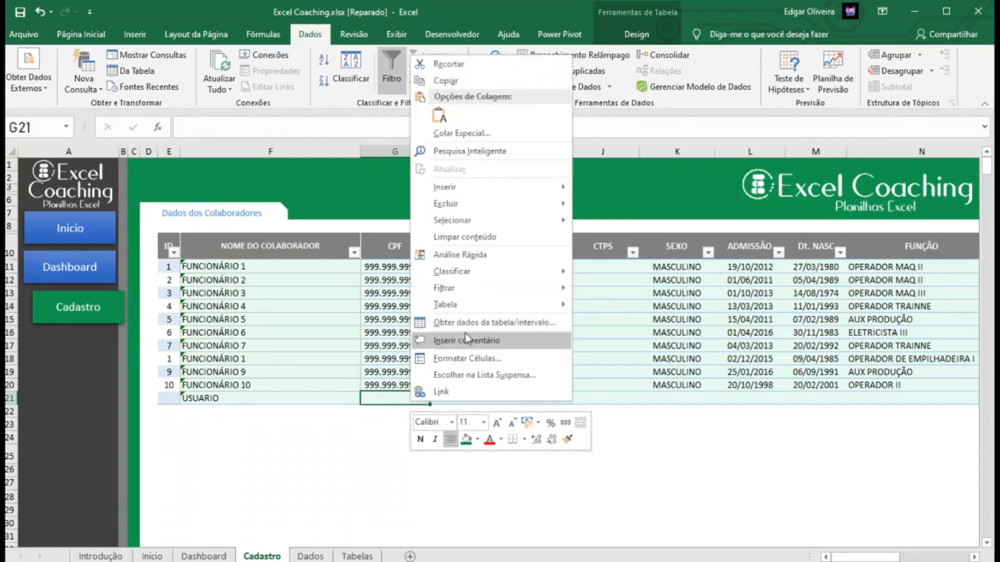
pyautogui.click(467, 358)
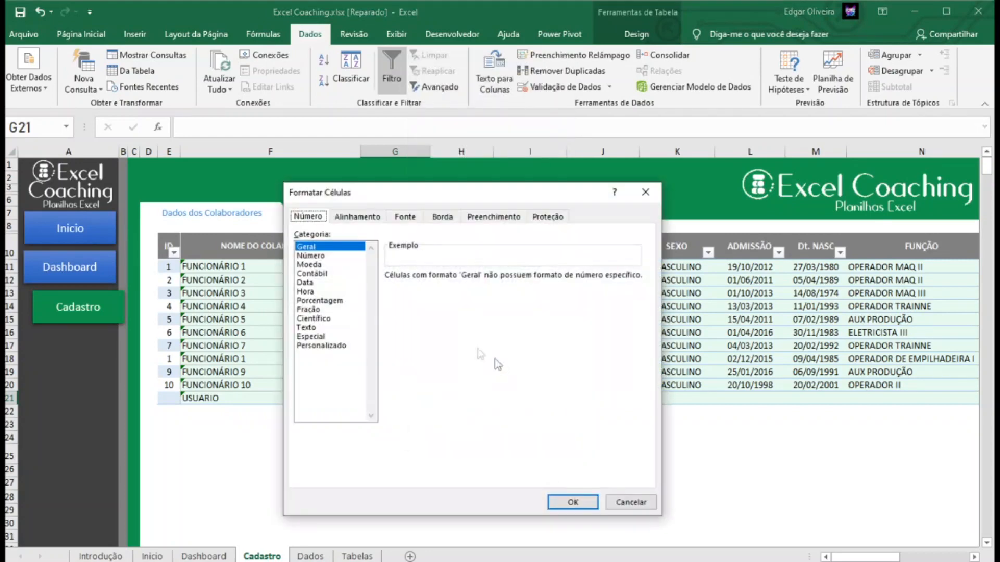
pyautogui.click(337, 346)
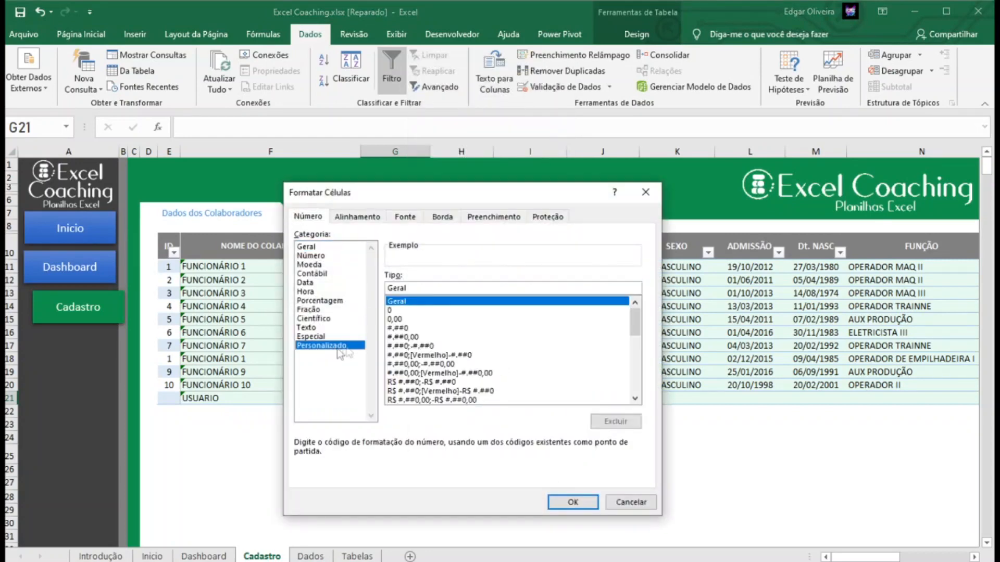
pyautogui.click(401, 310)
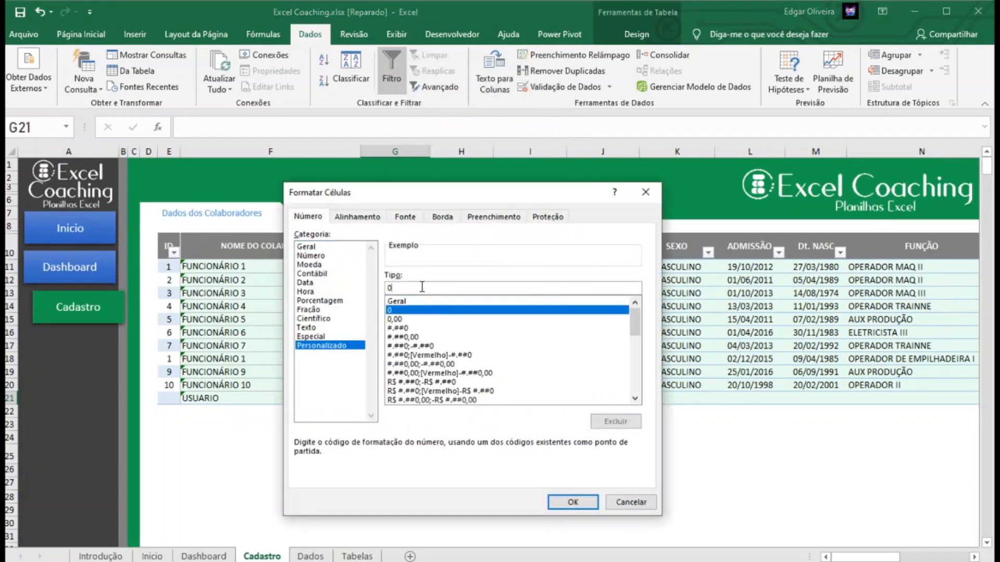
pyautogui.click(422, 287)
pyautogui.write('00".')
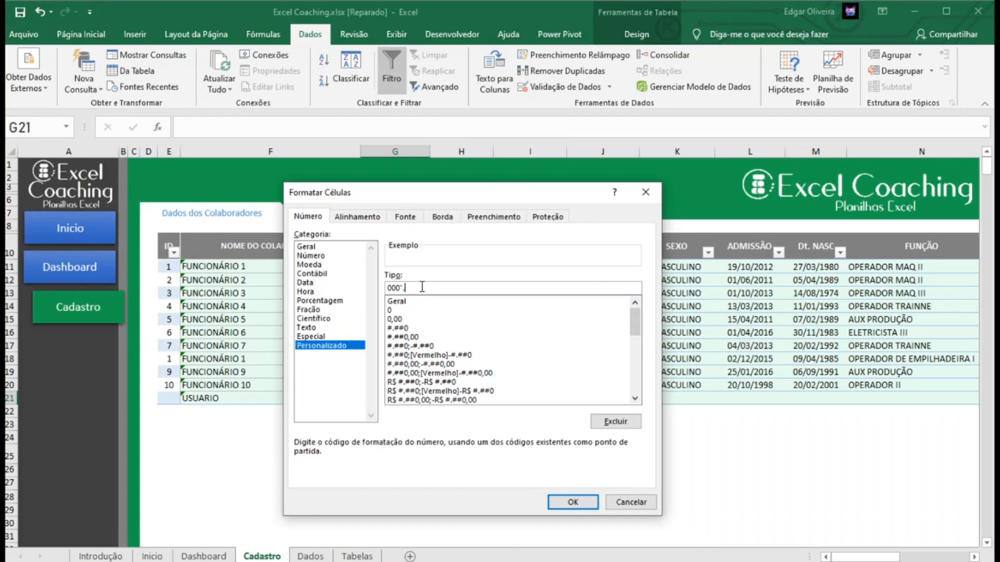
pyautogui.write('"000"."000"-"00')
pyautogui.click(570, 503)
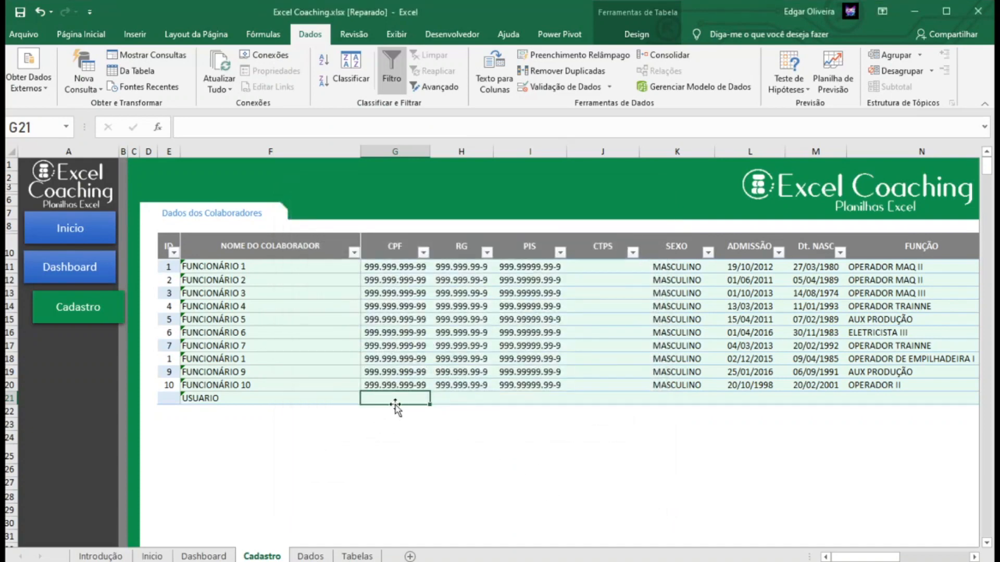
pyautogui.write('22222222222')
pyautogui.press('Return')
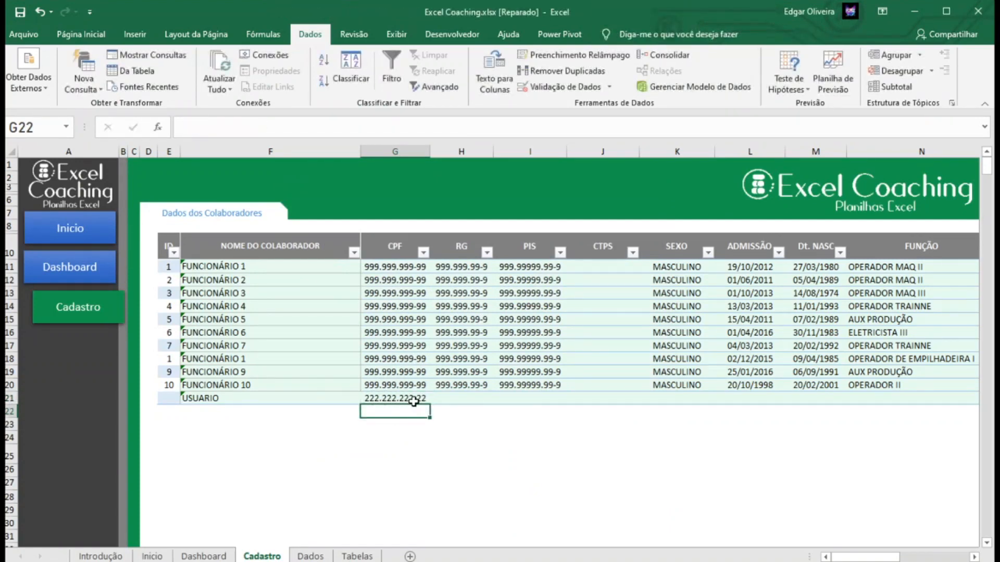
# Add a data validation to the CPF cell G21 that requires a text length equal to 11.
pyautogui.click(415, 400)
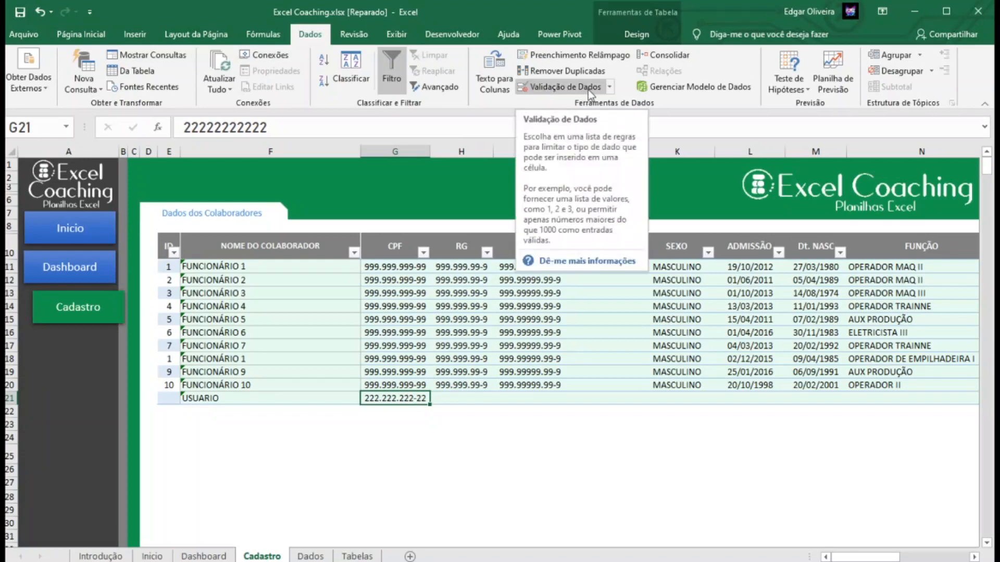
pyautogui.click(561, 84)
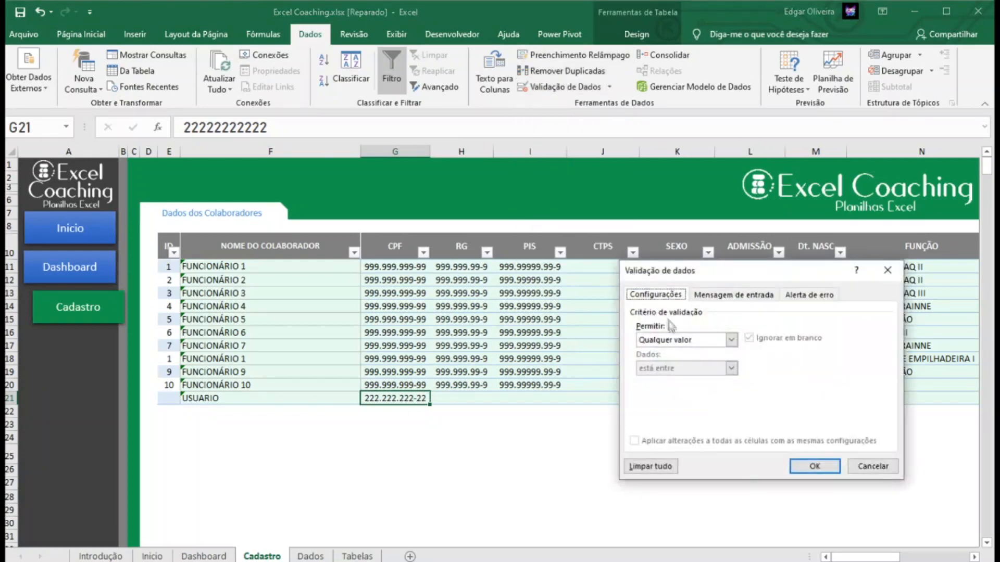
pyautogui.click(691, 339)
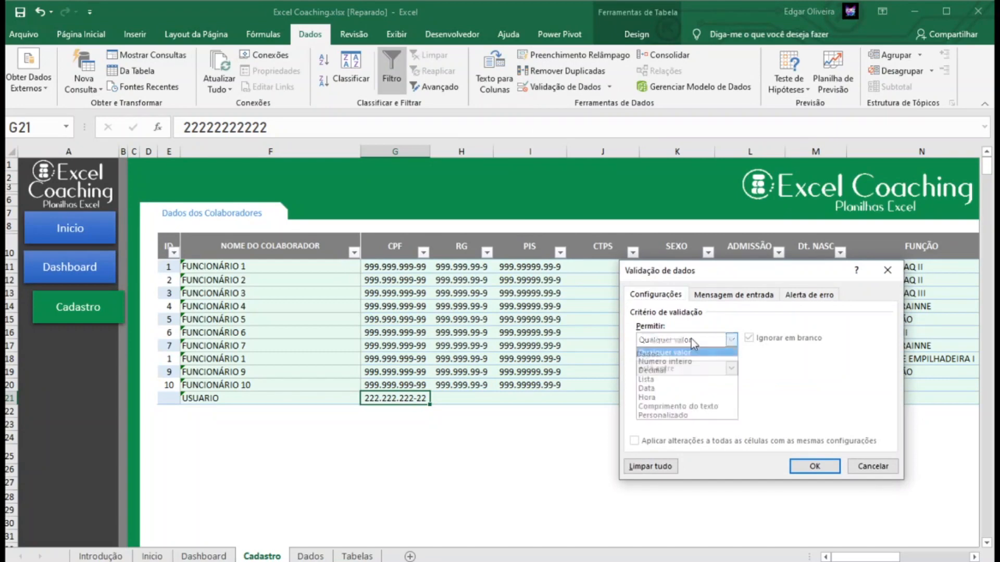
pyautogui.click(722, 407)
pyautogui.click(716, 368)
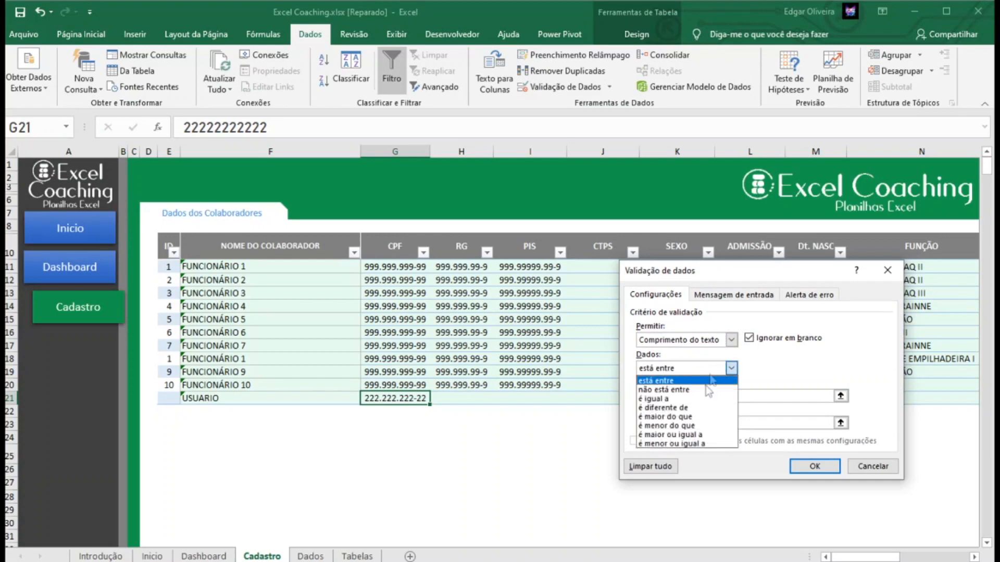
pyautogui.click(687, 398)
pyautogui.click(688, 396)
pyautogui.write('1')
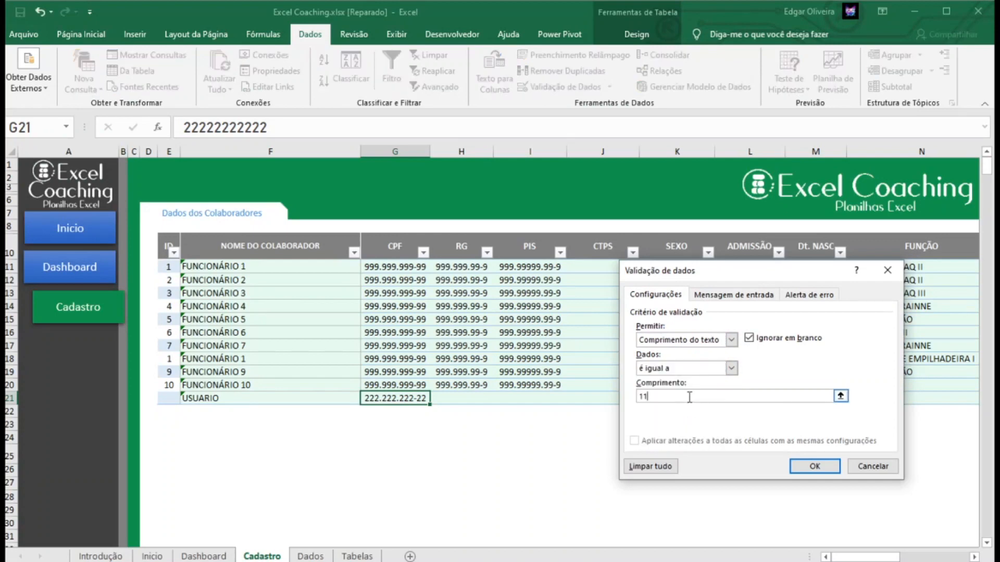
pyautogui.write('1')
pyautogui.click(814, 466)
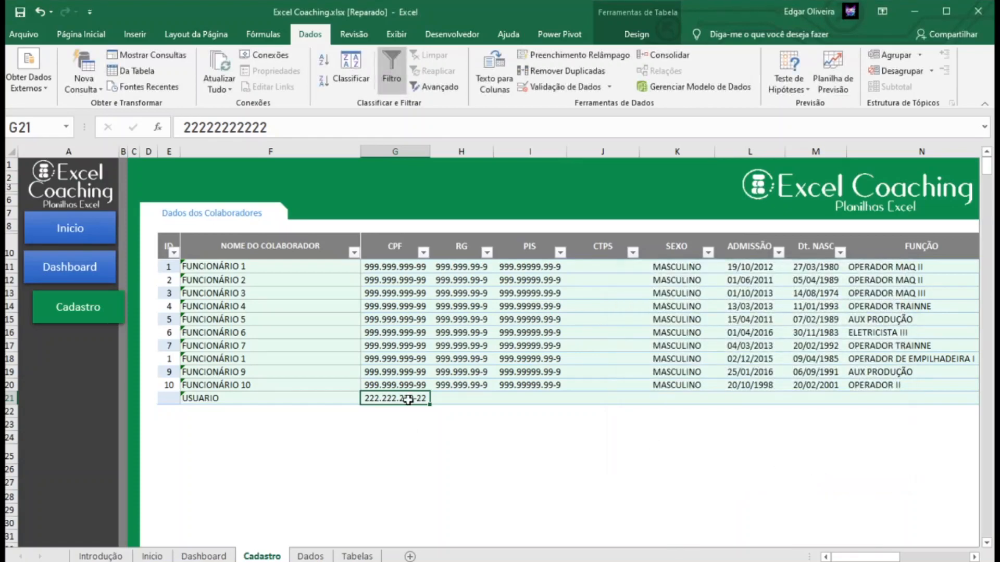
# Test the length validation of CPF cell G21 with a 12-digit and a 10-digit entry, and restore the 11-digit number.
pyautogui.doubleClick(400, 400)
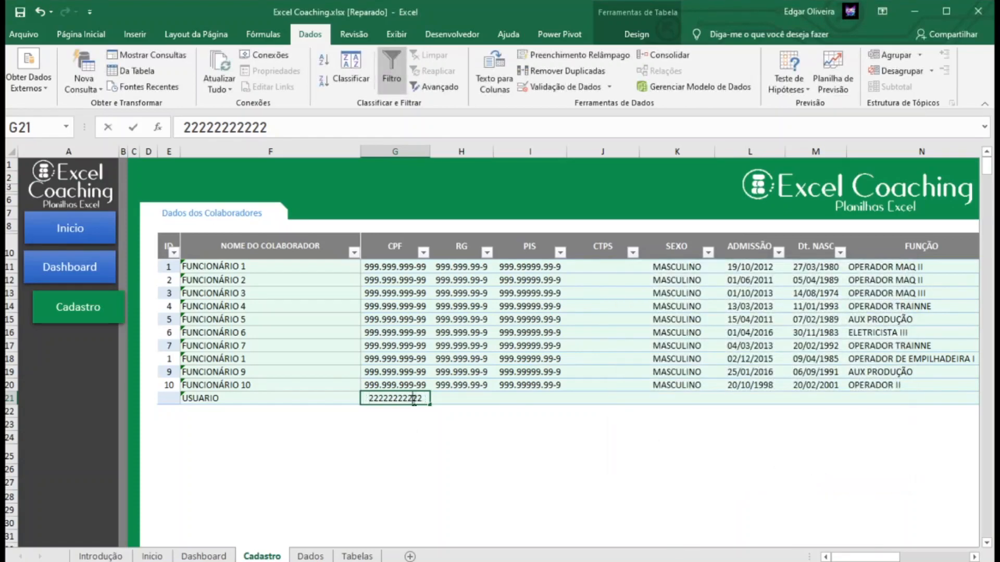
pyautogui.write('2')
pyautogui.press('Return')
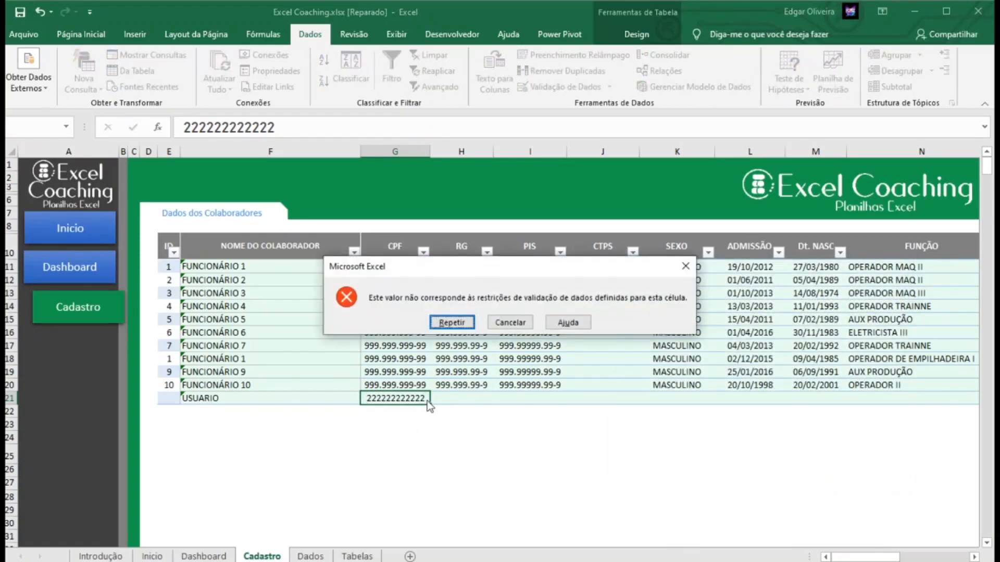
pyautogui.click(447, 323)
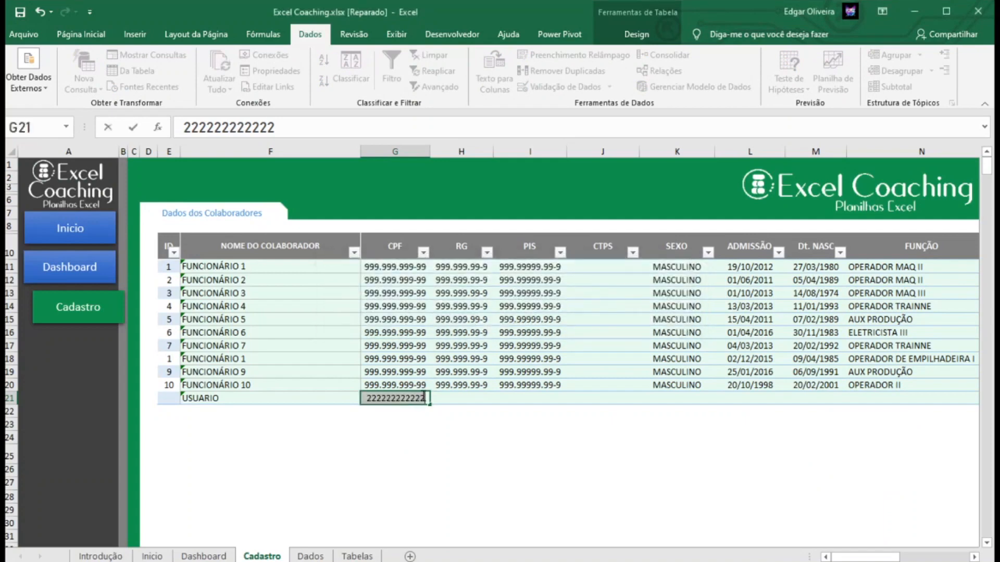
pyautogui.press('BackSpace')
pyautogui.press('BackSpace')
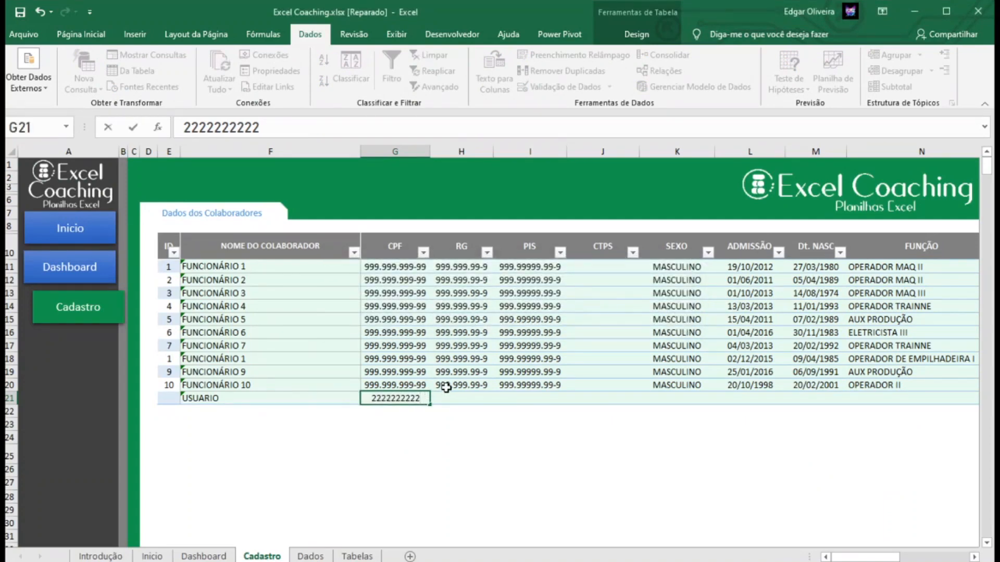
pyautogui.press('Return')
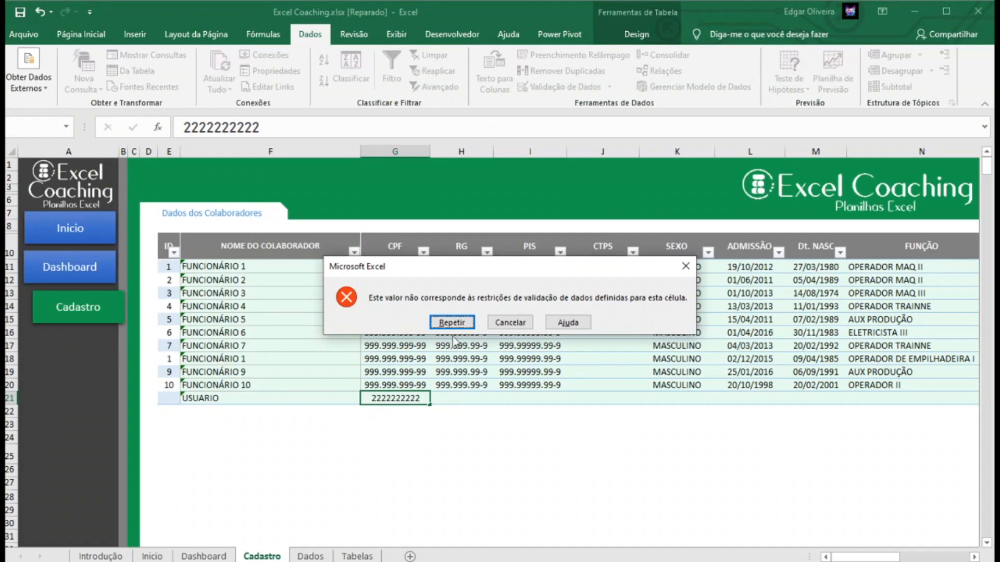
pyautogui.click(451, 324)
pyautogui.press('Return')
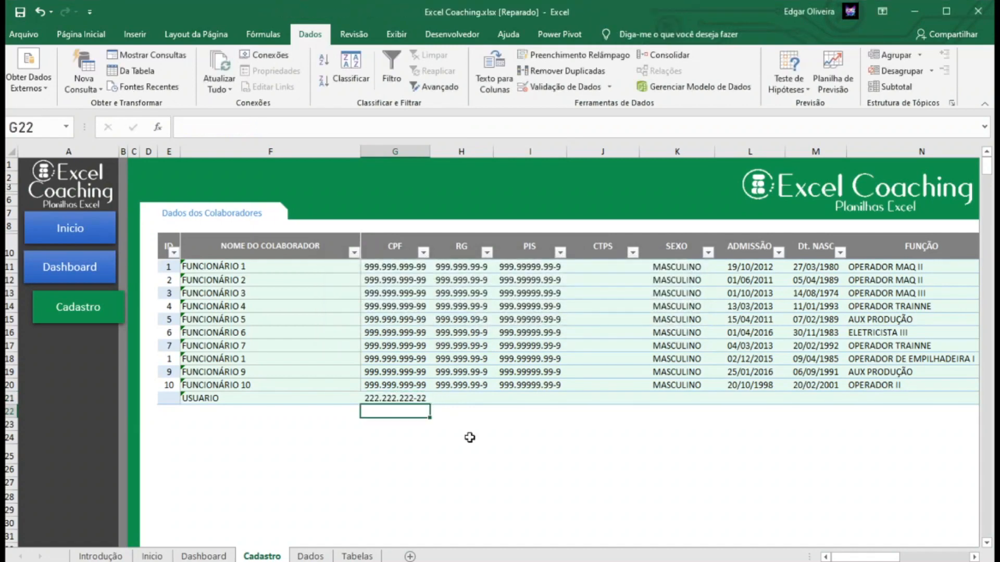
# Add a data validation to the RG cell H21 that requires a text length equal to 9.
pyautogui.click(462, 399)
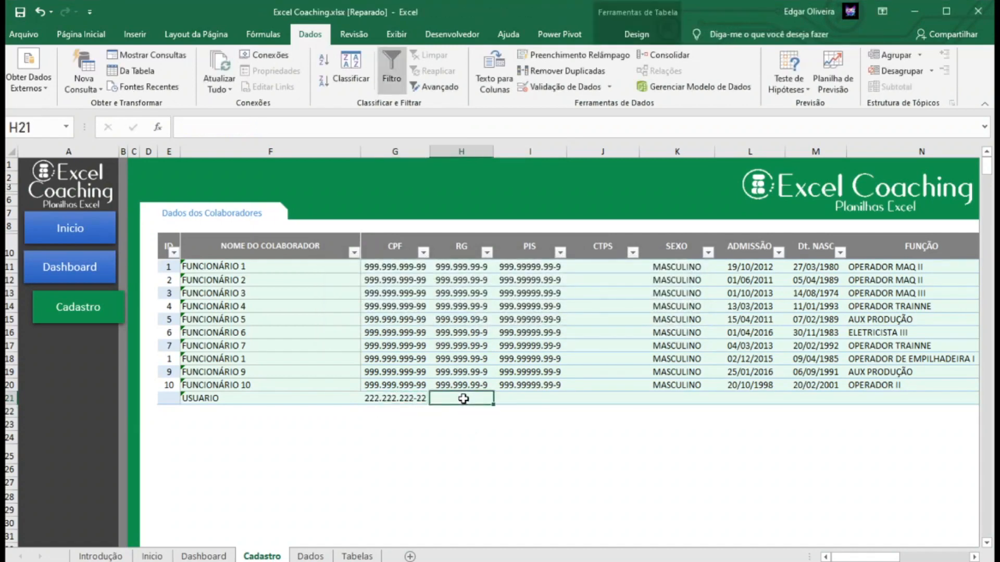
pyautogui.click(536, 399)
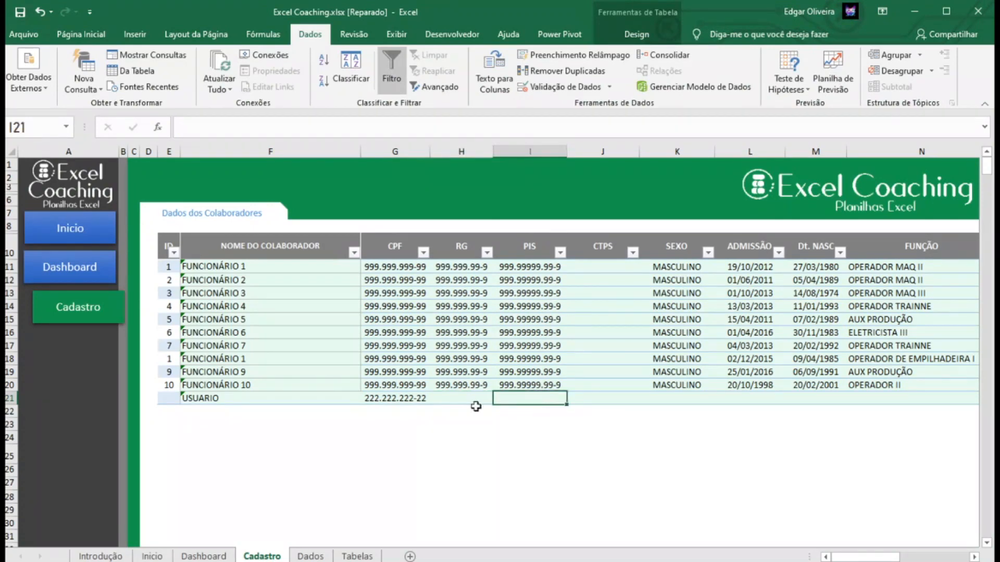
pyautogui.click(461, 398)
pyautogui.click(560, 87)
pyautogui.click(731, 339)
pyautogui.click(676, 407)
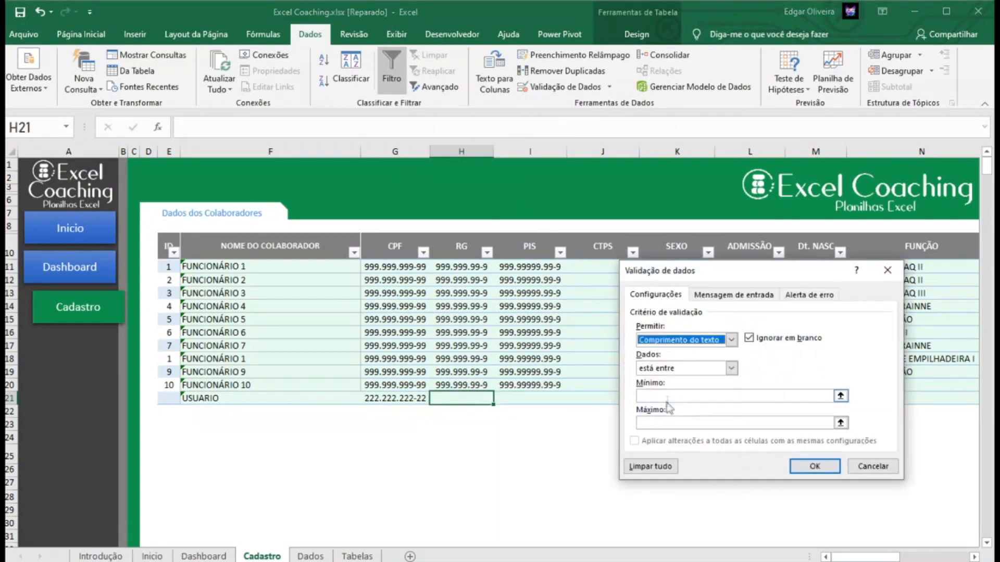
pyautogui.click(731, 368)
pyautogui.click(672, 399)
pyautogui.write('9')
pyautogui.press('Return')
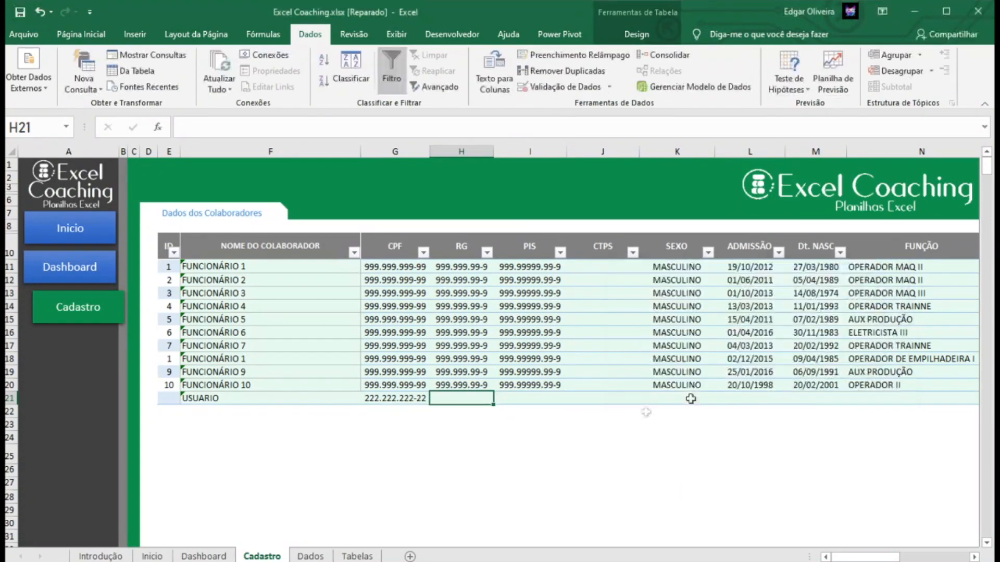
# Add a data validation to the PIS cell I21 that requires a text length equal to 11.
pyautogui.click(553, 400)
pyautogui.click(572, 89)
pyautogui.click(731, 340)
pyautogui.click(677, 406)
pyautogui.click(731, 368)
pyautogui.click(671, 399)
pyautogui.click(671, 399)
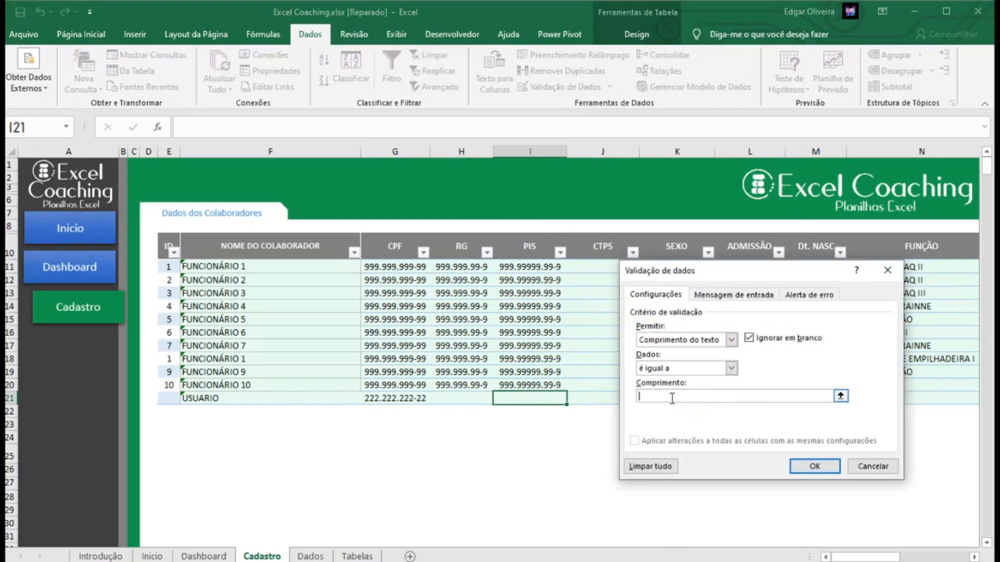
pyautogui.write('11')
pyautogui.press('Return')
# Enter a sample RG number in H21 and a sample PIS number in I21 for the USUARIO record.
pyautogui.click(454, 402)
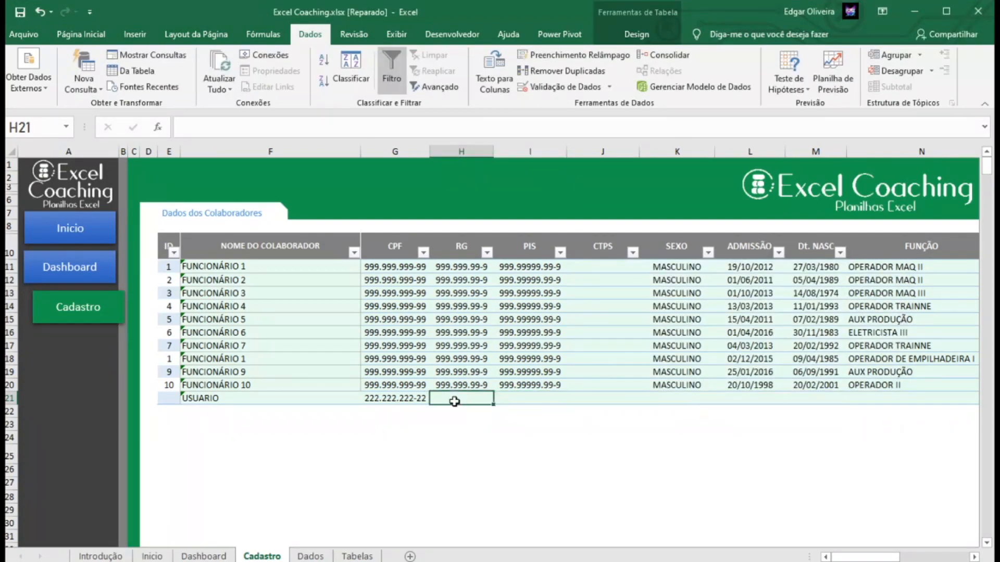
pyautogui.write('333')
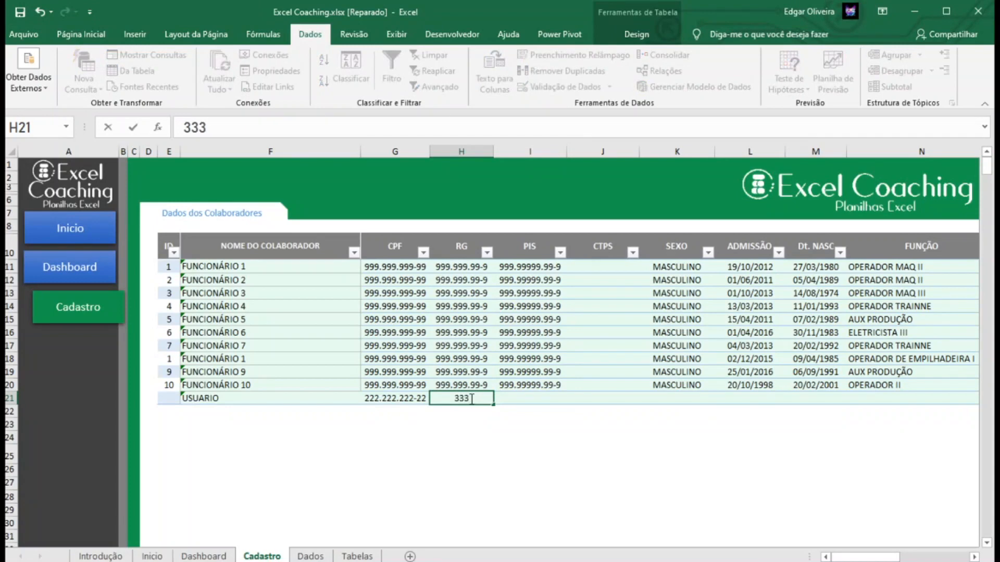
pyautogui.write('.333.33-3')
pyautogui.press('Return')
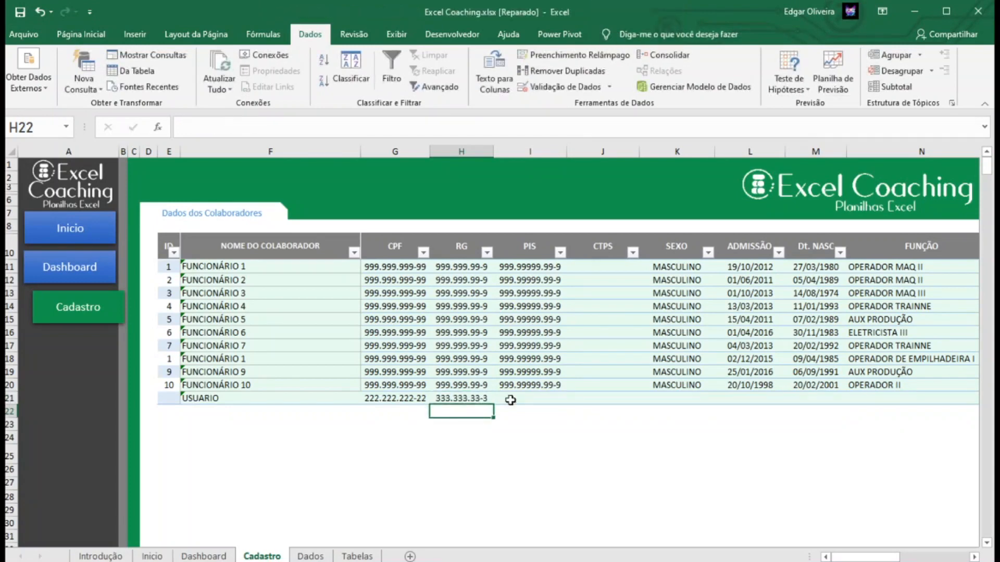
pyautogui.click(510, 400)
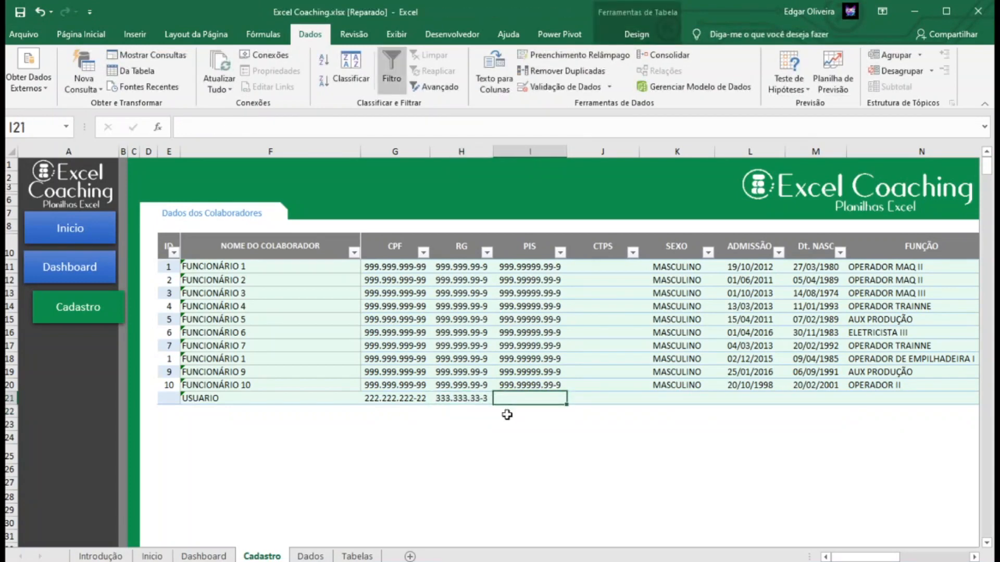
pyautogui.write('444.4444')
pyautogui.write('4.44-4')
pyautogui.press('Return')
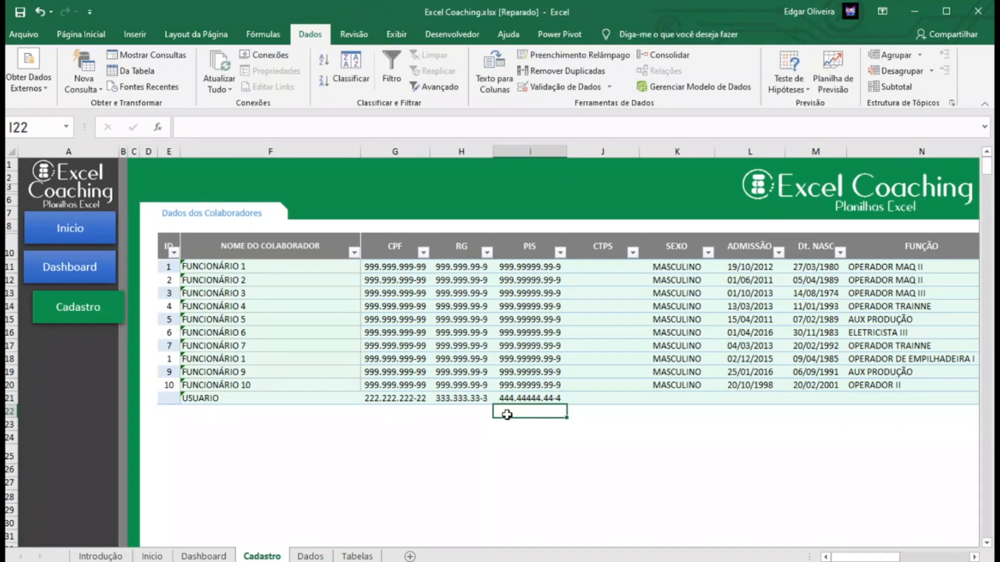
# Add a list validation to the whole SEXO column K, using =Dados!$E$8:$E$10 as the source.
pyautogui.moveTo(867, 558); pyautogui.dragTo(893, 558)
pyautogui.click(523, 398)
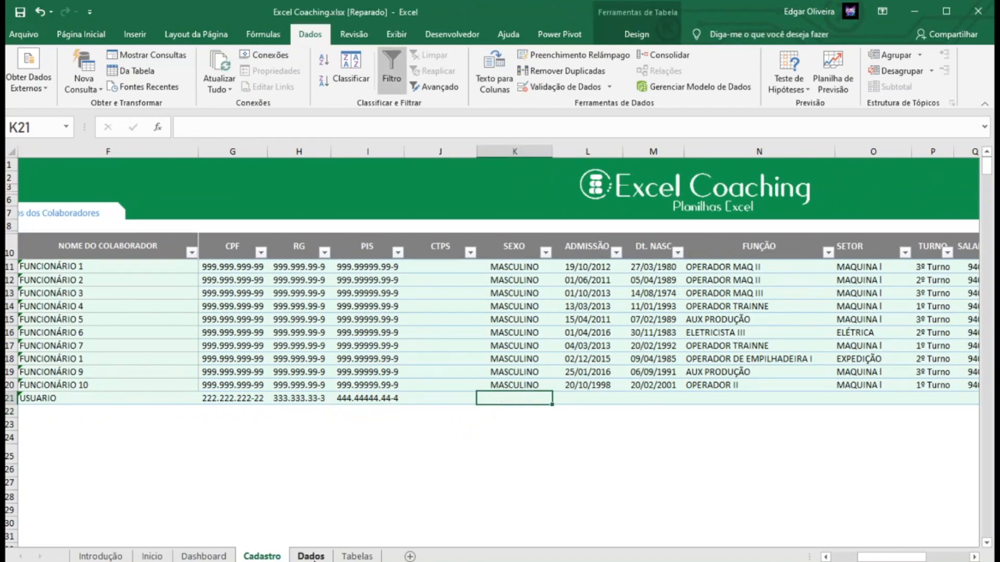
pyautogui.click(311, 556)
pyautogui.click(188, 270)
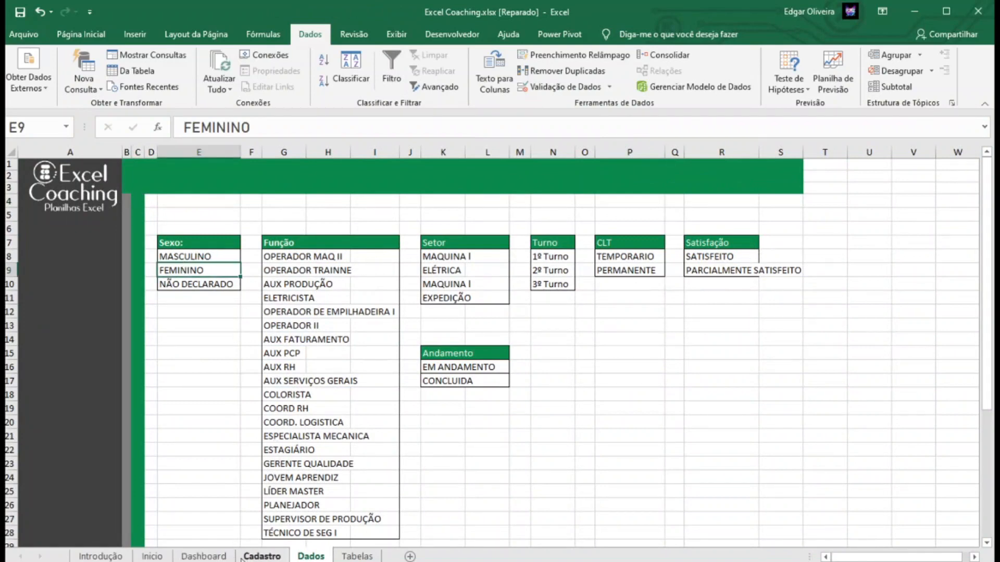
pyautogui.click(272, 555)
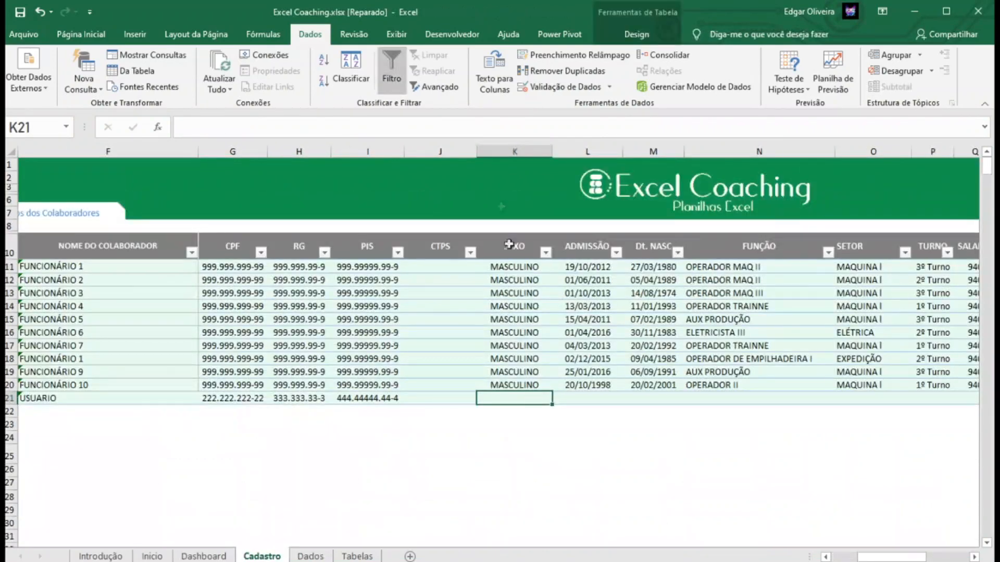
pyautogui.click(502, 153)
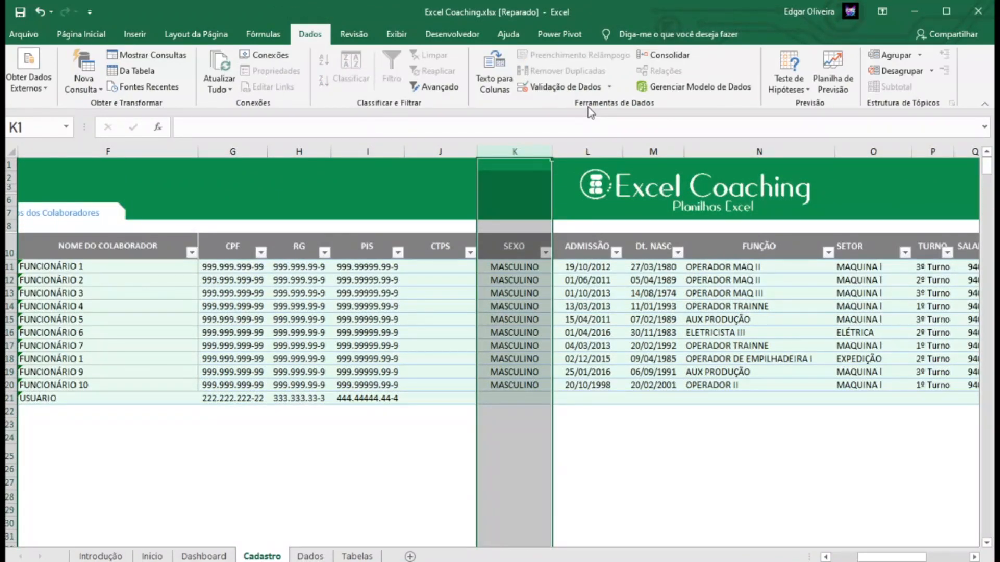
pyautogui.click(580, 89)
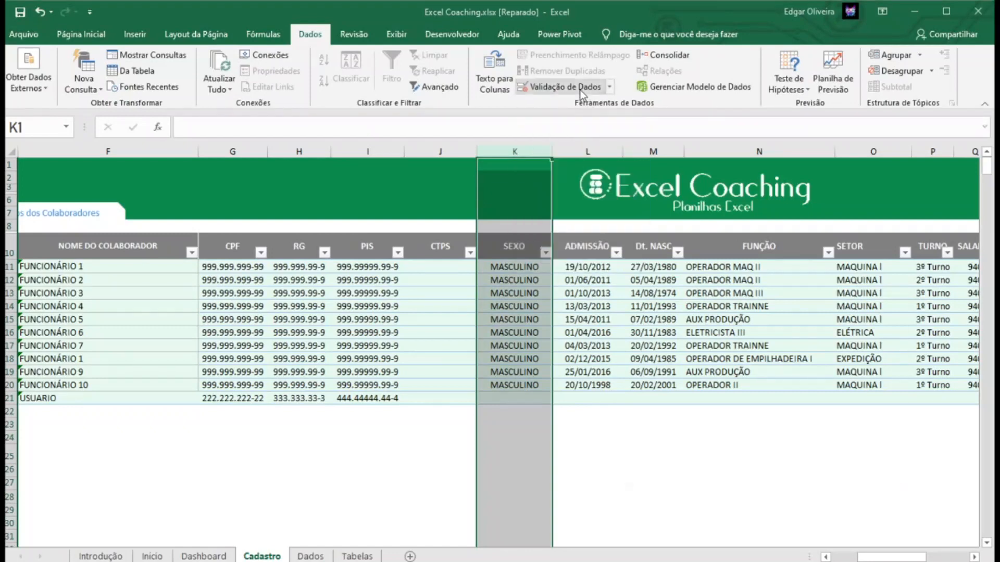
pyautogui.click(731, 339)
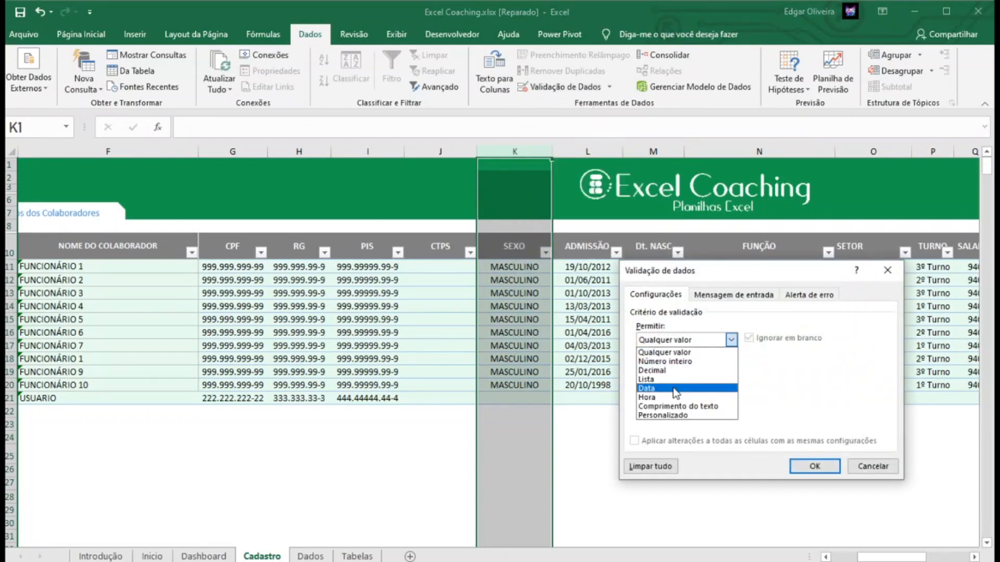
pyautogui.click(675, 380)
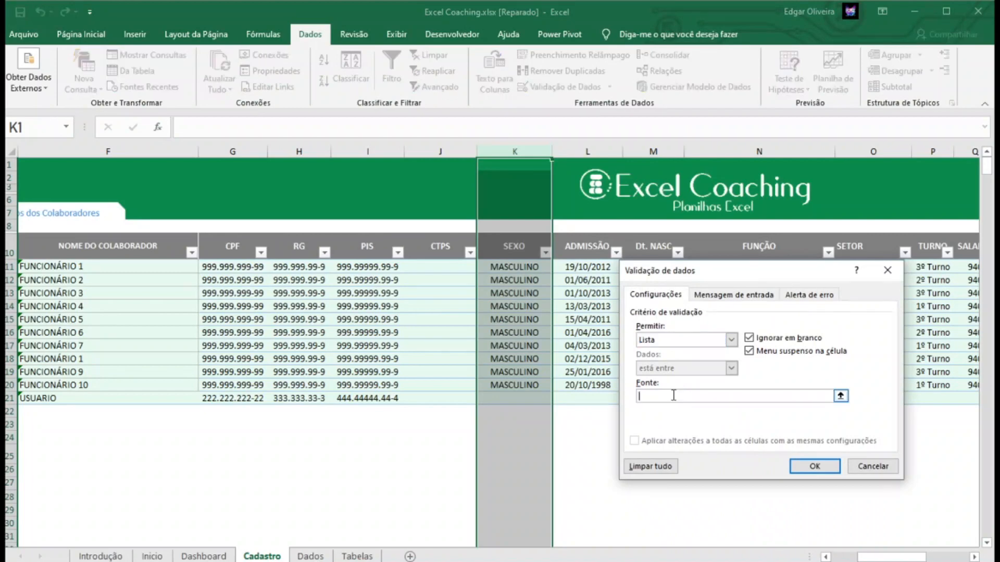
pyautogui.click(674, 396)
pyautogui.click(325, 557)
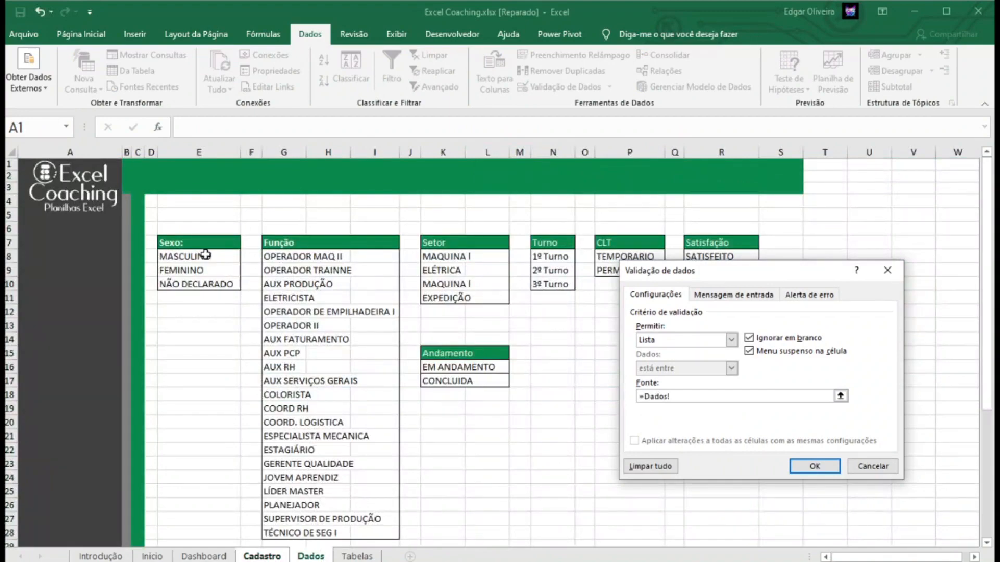
pyautogui.moveTo(202, 256); pyautogui.dragTo(203, 287)
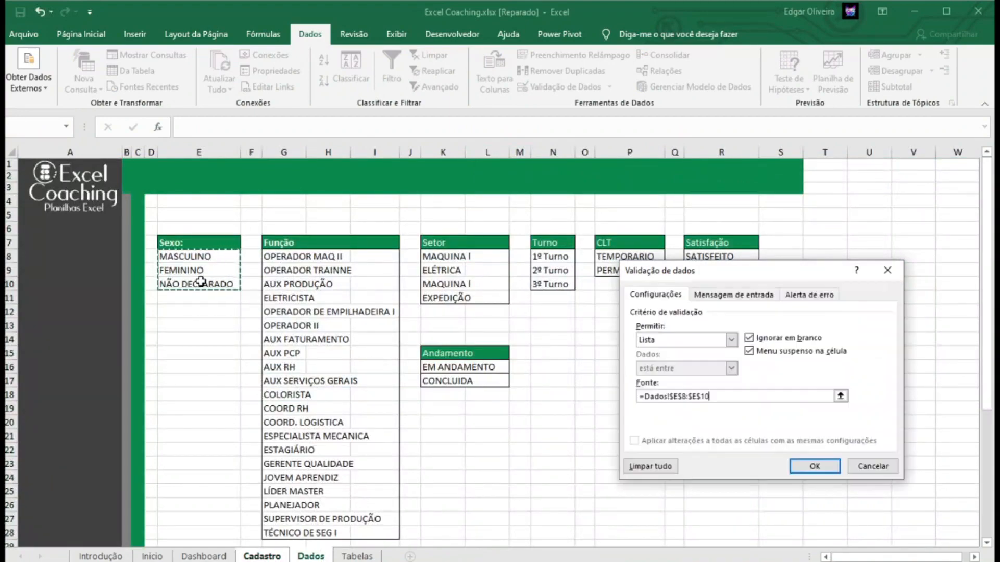
pyautogui.press('Return')
# Choose MASCULINO from the drop-down list in the SEXO cell K21 of the USUARIO record.
pyautogui.click(508, 384)
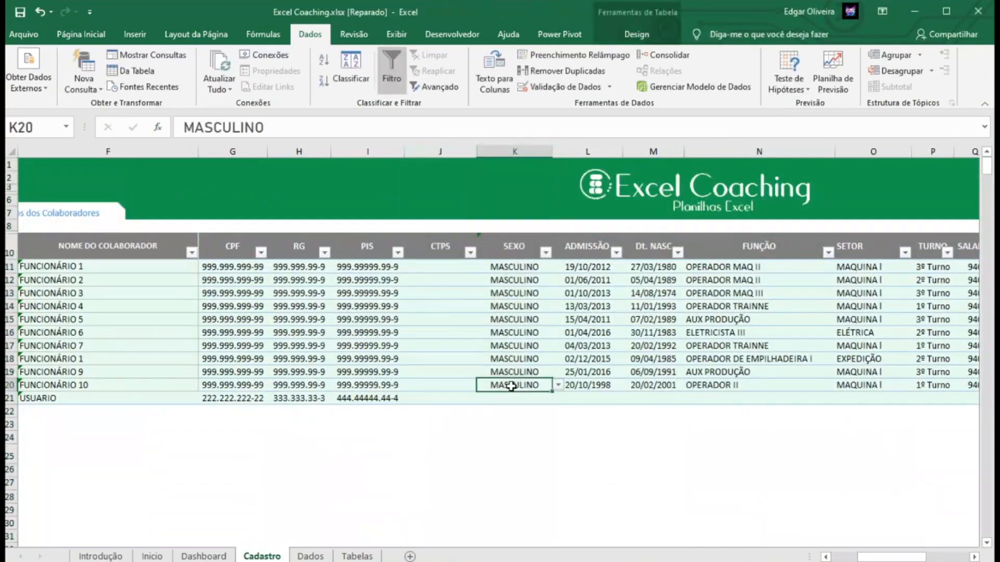
pyautogui.click(524, 398)
pyautogui.click(558, 398)
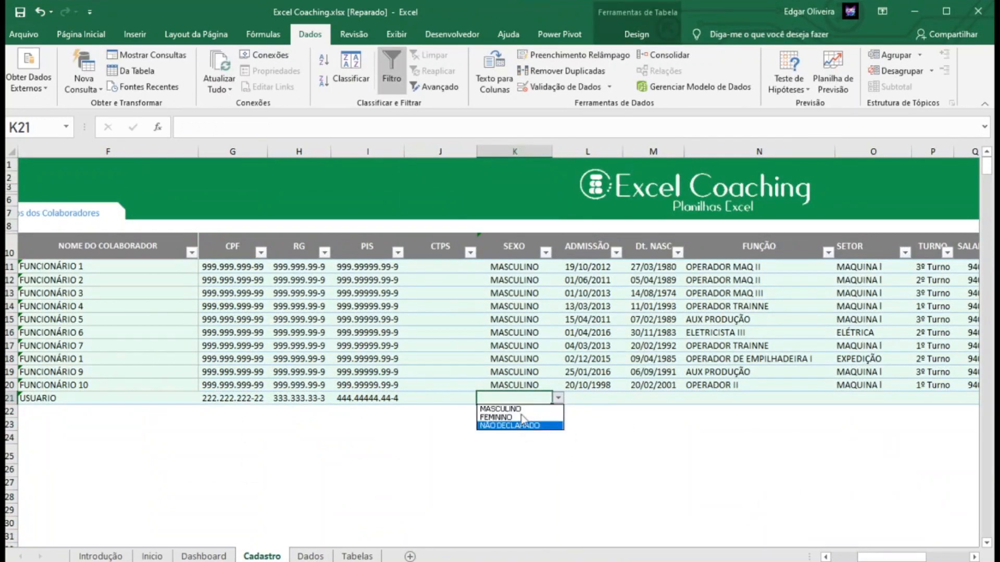
pyautogui.click(590, 415)
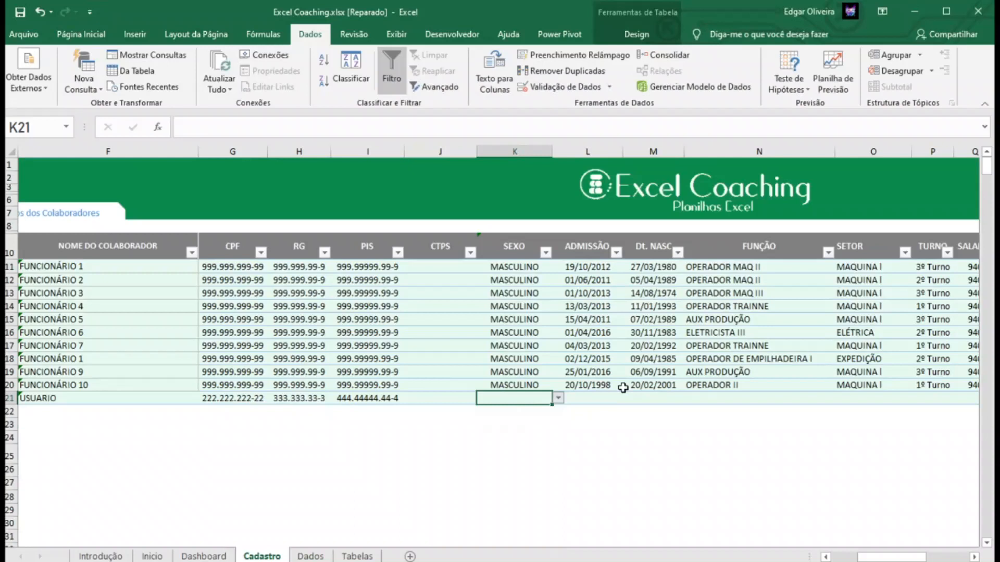
pyautogui.click(588, 399)
pyautogui.click(539, 398)
pyautogui.click(557, 398)
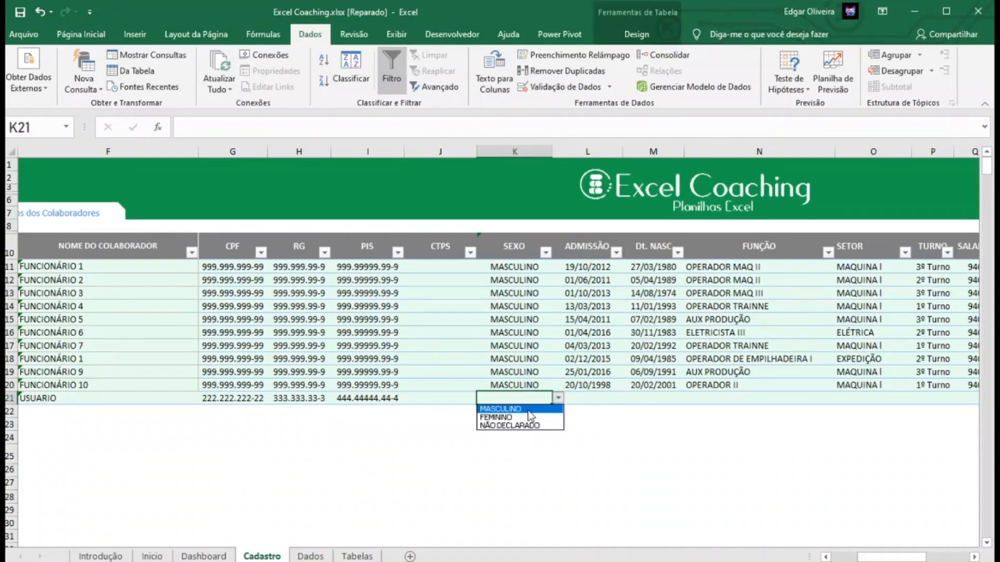
pyautogui.click(530, 409)
# Add a date validation to the ADMISSÃO cell L21 that only allows dates greater than 01/05/2010.
pyautogui.click(598, 396)
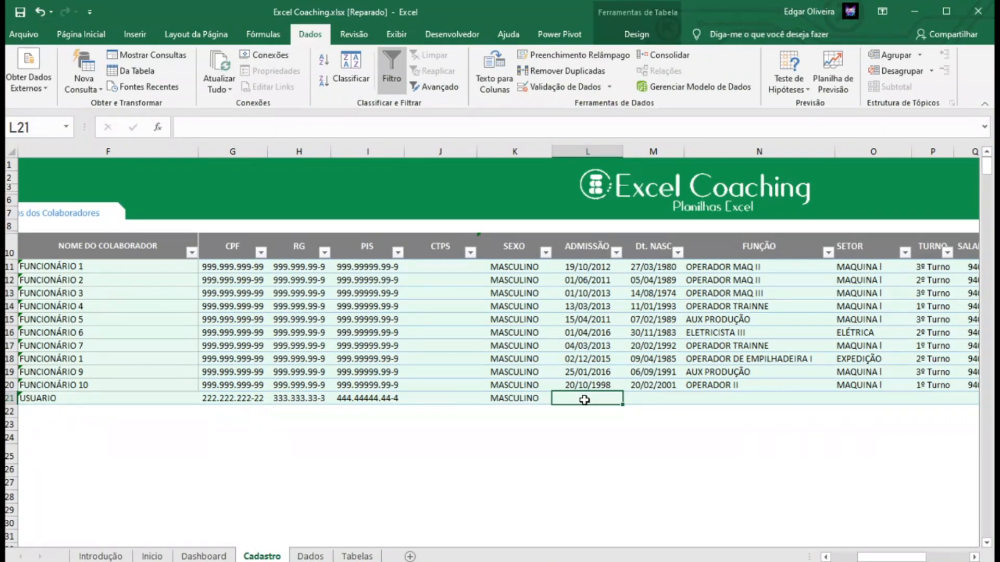
pyautogui.click(565, 87)
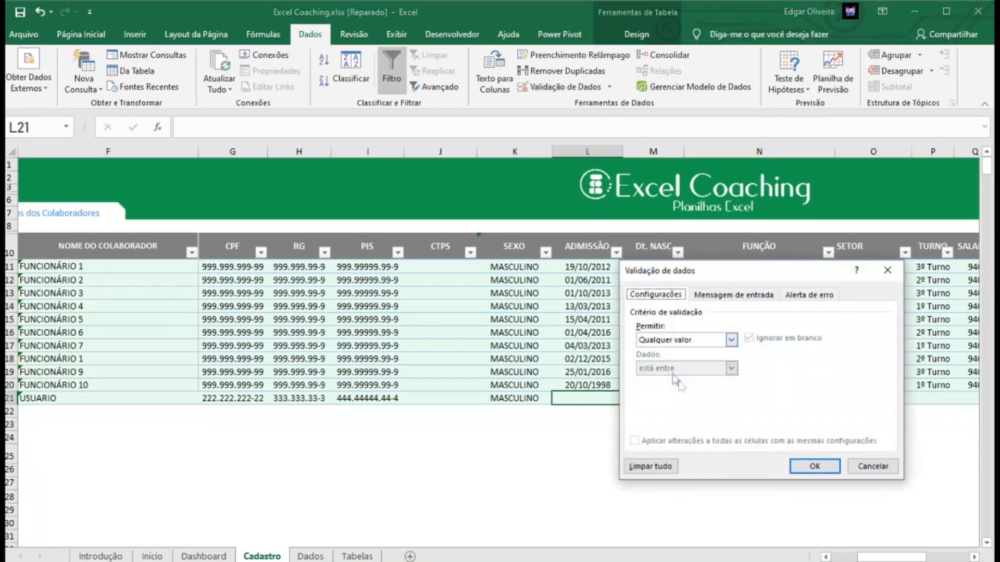
pyautogui.click(687, 345)
pyautogui.click(669, 395)
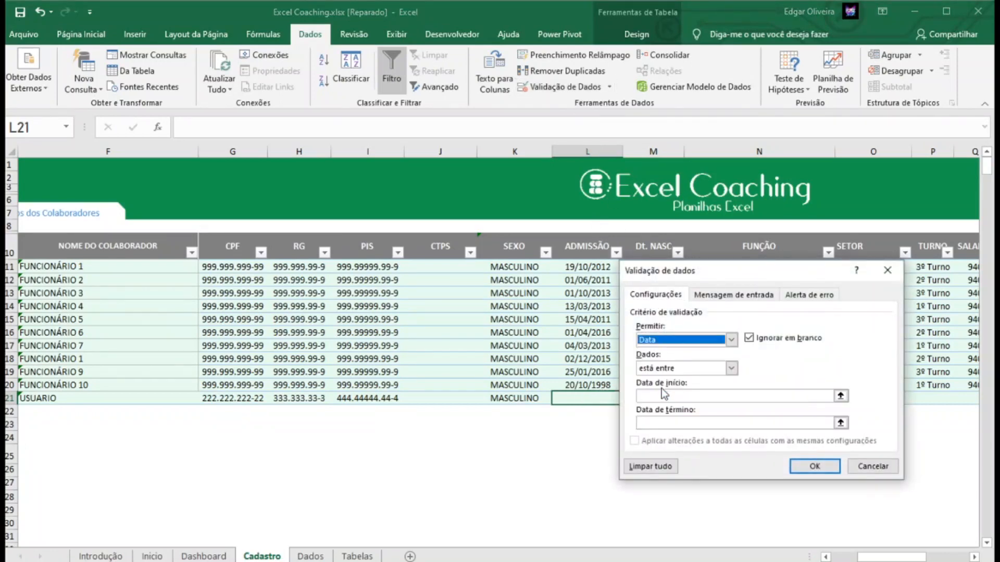
pyautogui.click(672, 372)
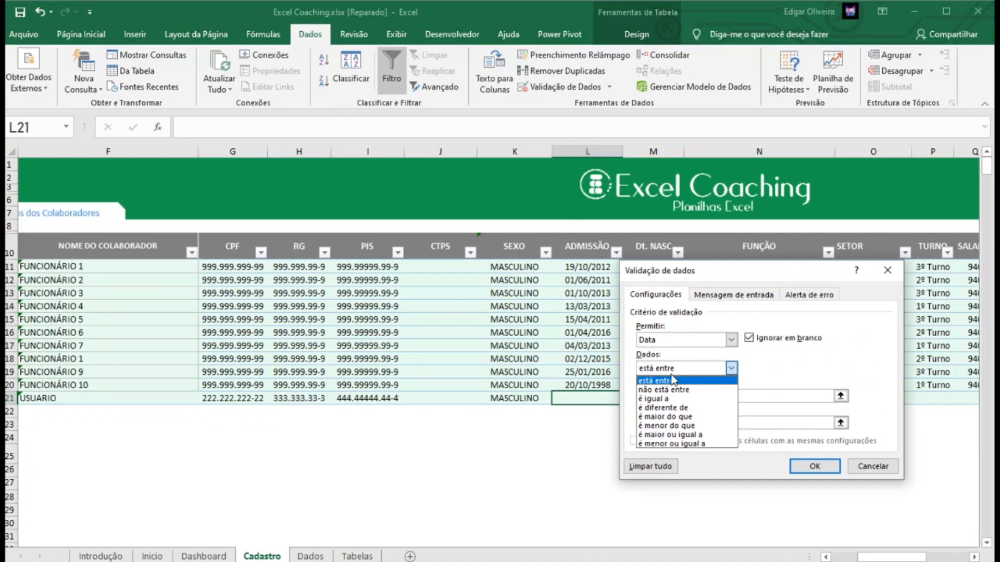
pyautogui.click(677, 416)
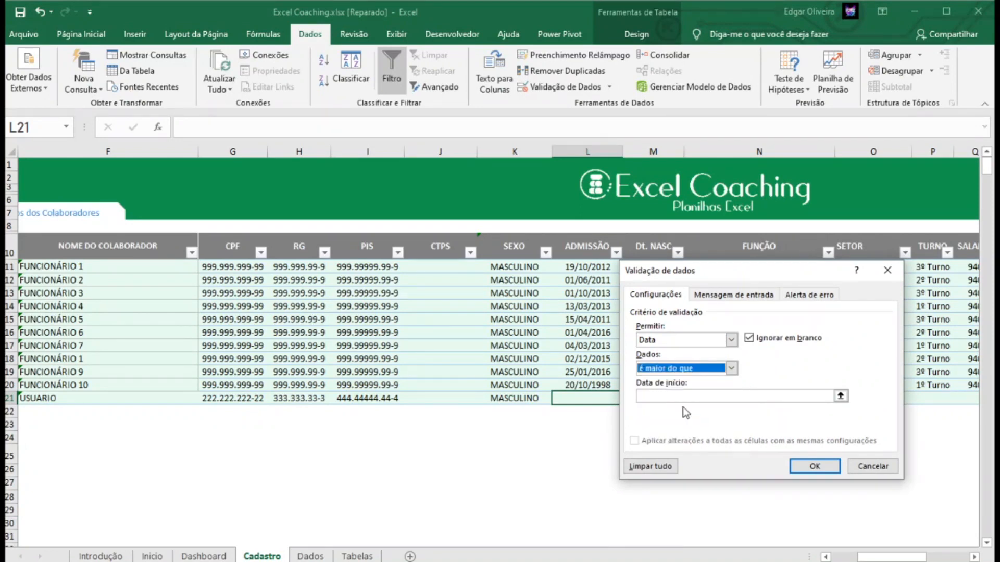
pyautogui.click(681, 400)
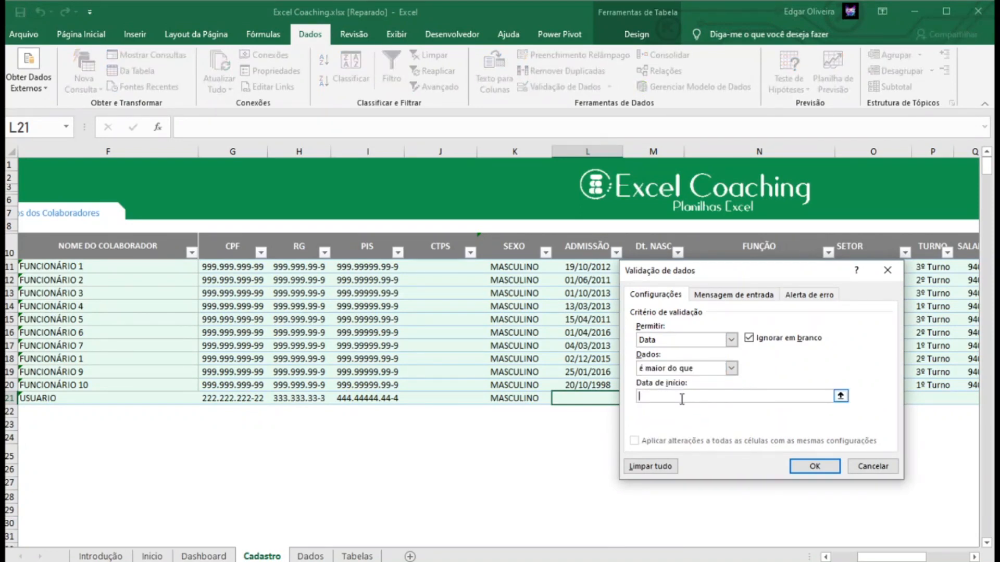
pyautogui.write('01/05/2010')
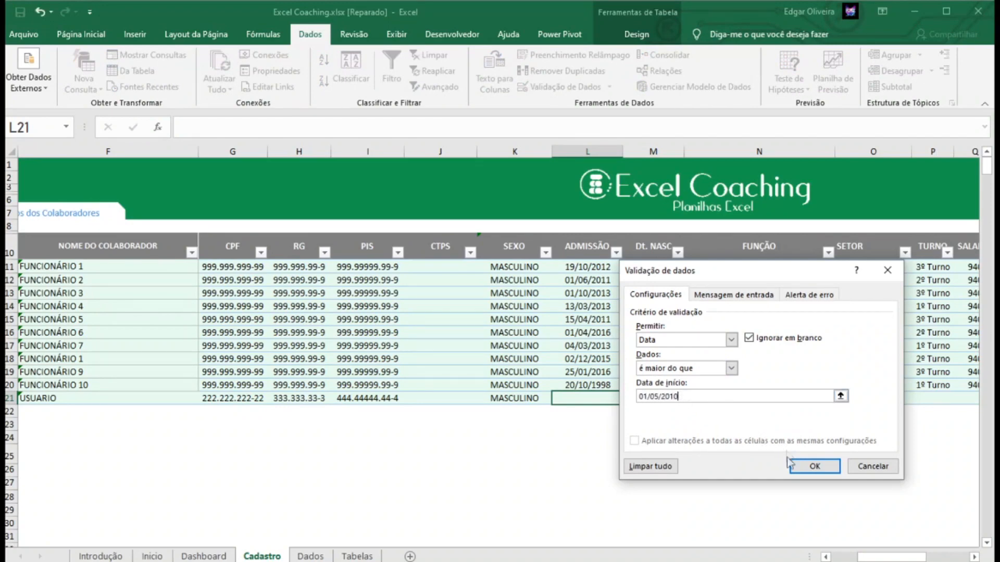
pyautogui.click(814, 466)
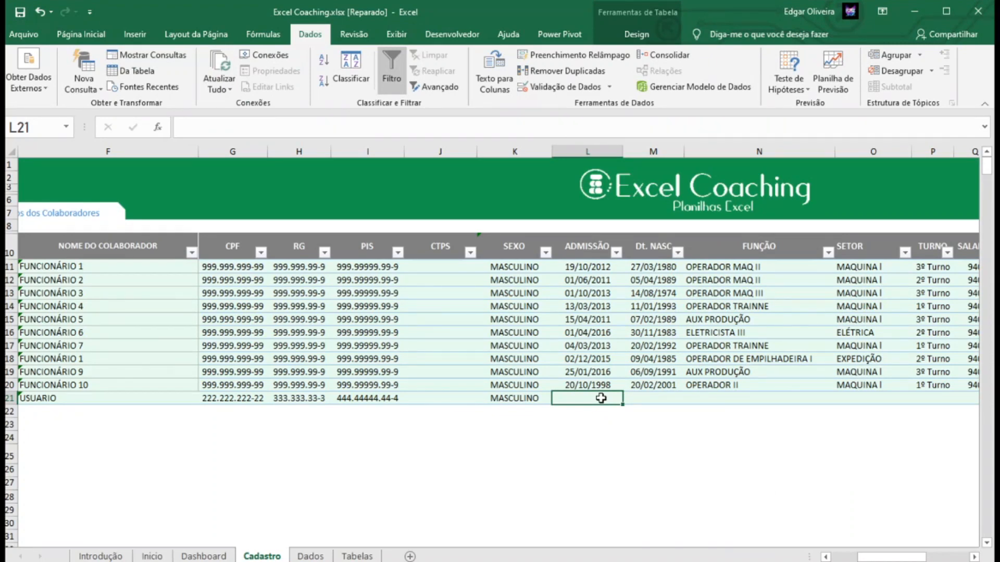
# Test the ADMISSÃO rule in L21 with 01/04/2010, and change the entry to 01/04/2015.
pyautogui.write('01/04/')
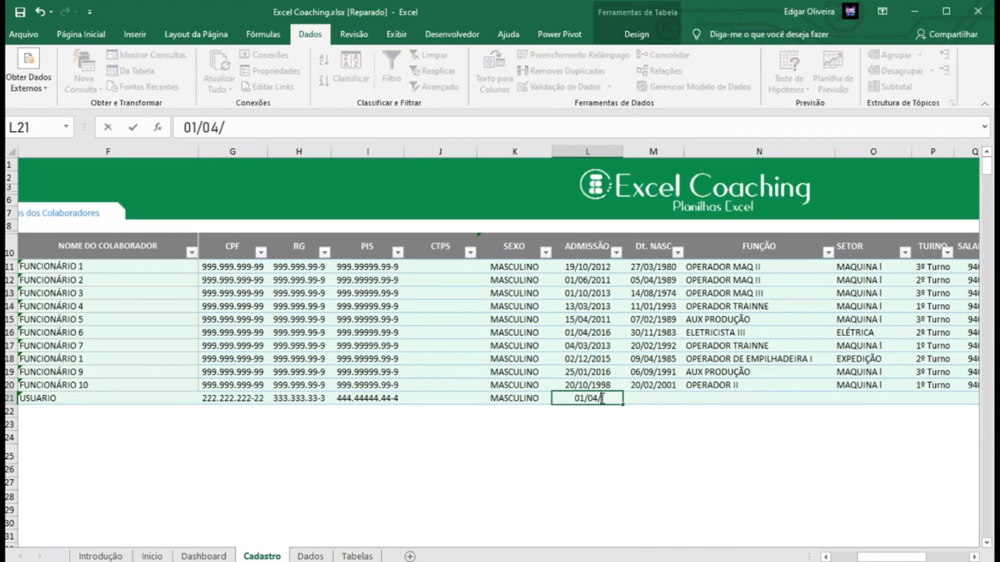
pyautogui.write('2010')
pyautogui.press('Return')
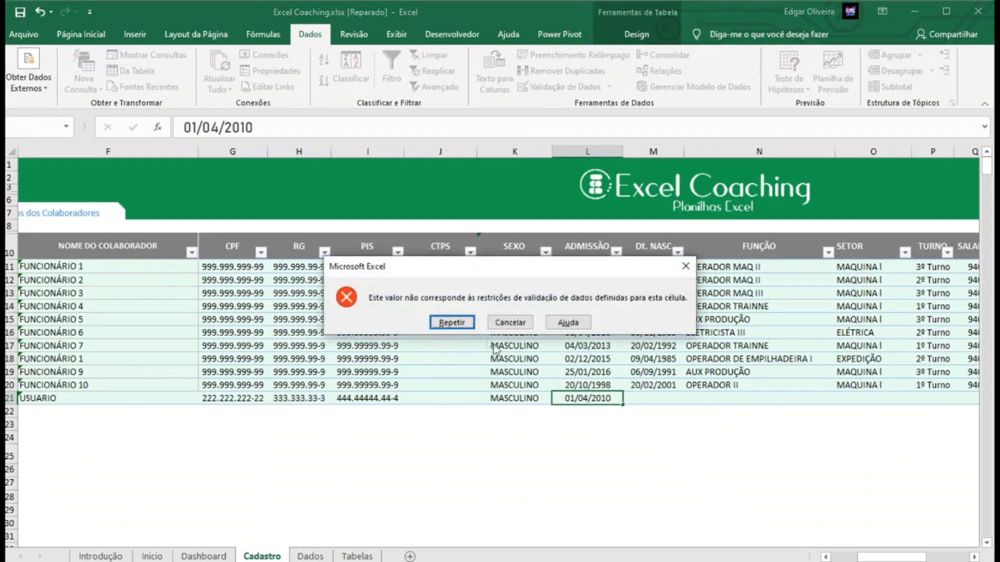
pyautogui.click(452, 323)
pyautogui.press('End')
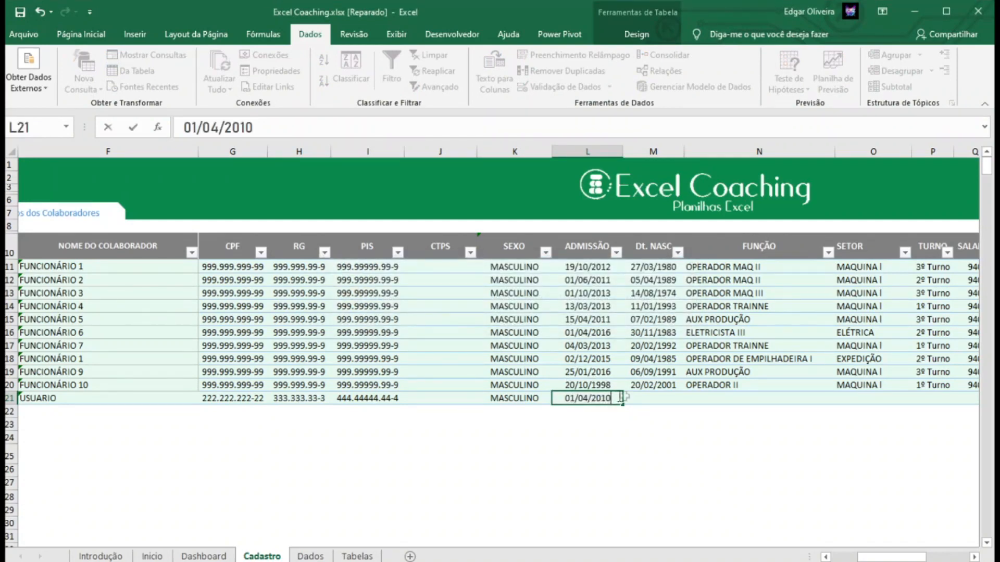
pyautogui.press('BackSpace')
pyautogui.write('5')
pyautogui.press('Return')
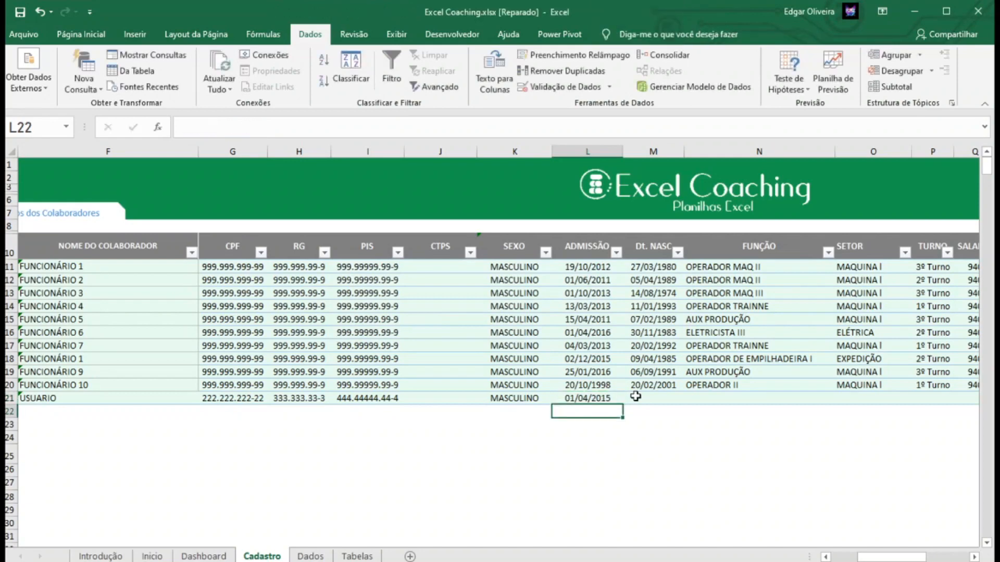
# Enter a sample date of birth in the Dt. NASC cell M21 of the USUARIO record.
pyautogui.click(662, 397)
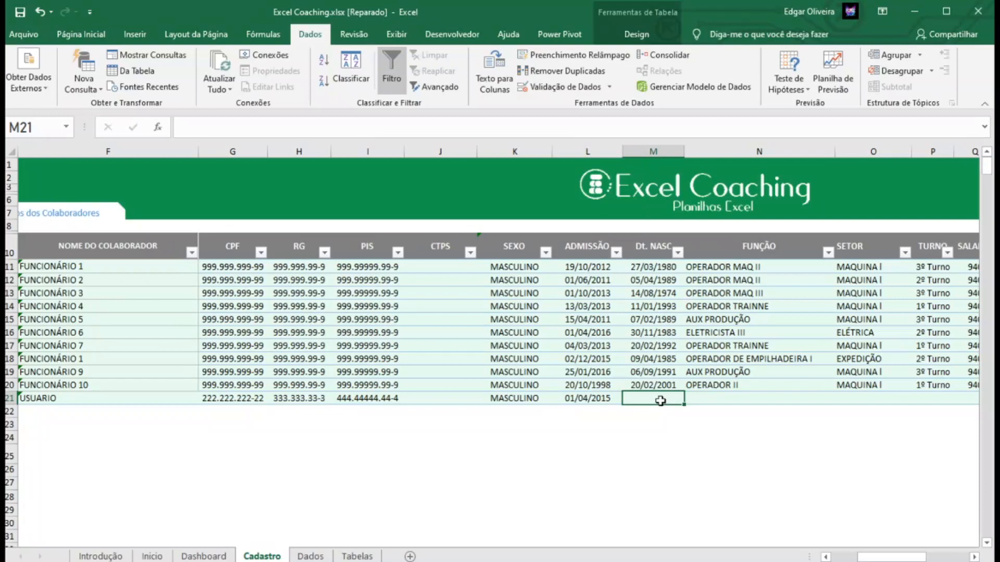
pyautogui.write('18/03')
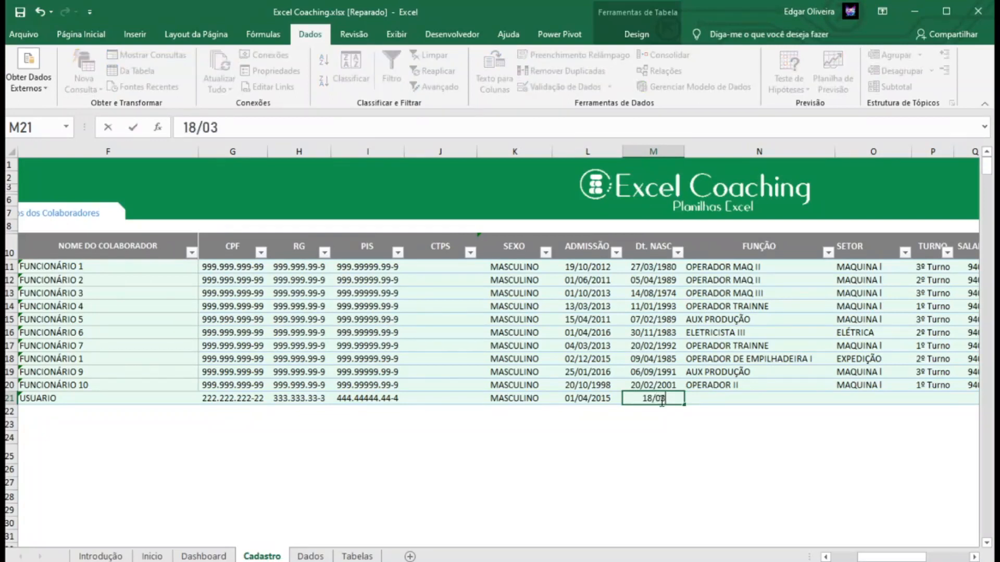
pyautogui.write('/2003')
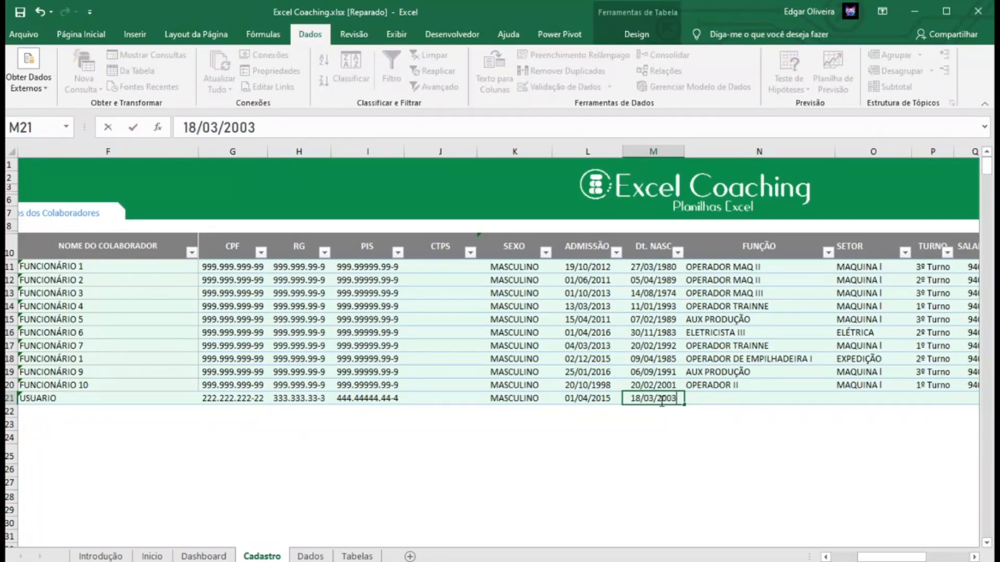
pyautogui.press('Return')
# Add a custom data validation to the birth date cell M21 with the formula =ANO(HOJE())-ANO(M21)>18.
pyautogui.click(660, 399)
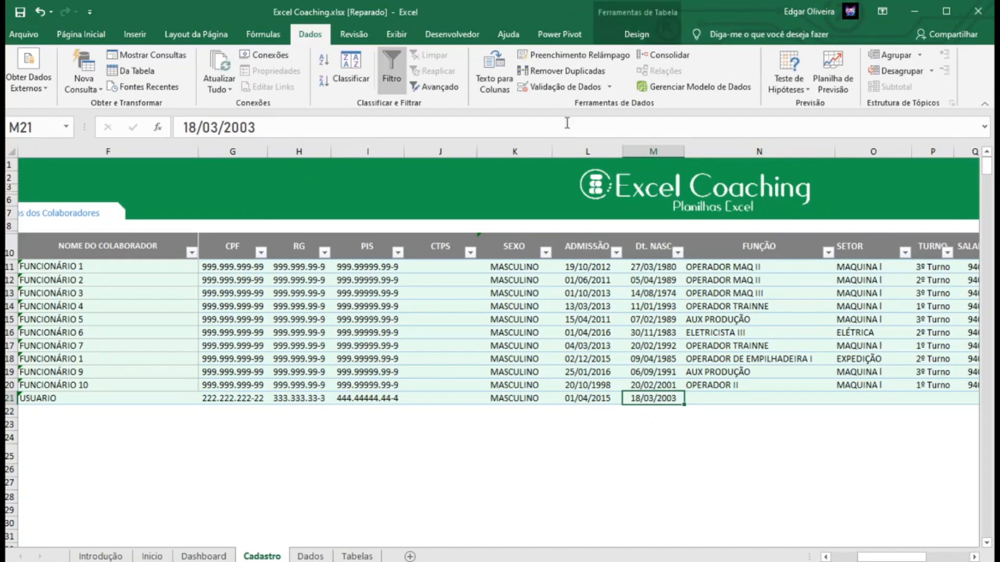
pyautogui.click(554, 86)
pyautogui.moveTo(684, 271); pyautogui.dragTo(480, 149)
pyautogui.click(480, 218)
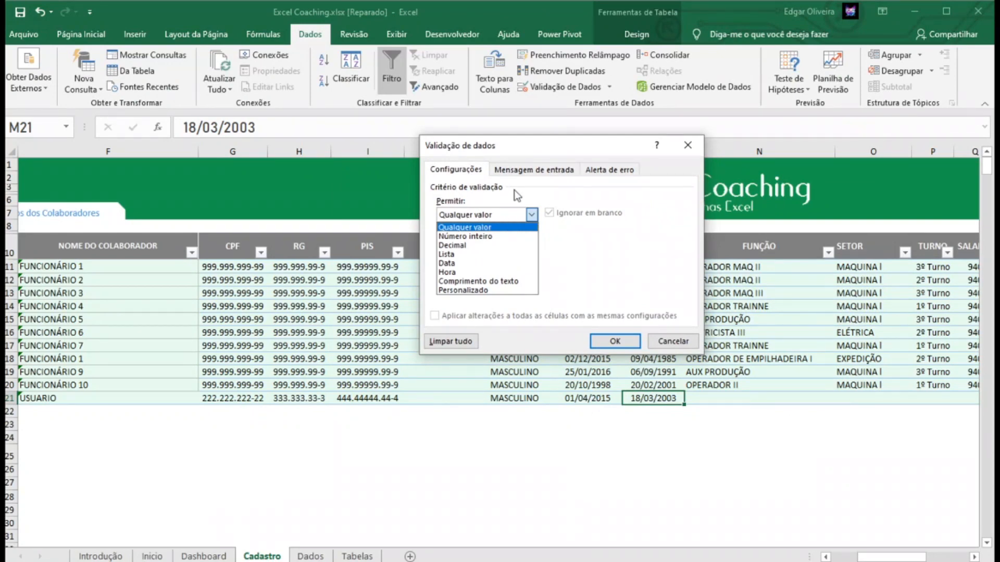
pyautogui.click(494, 294)
pyautogui.click(479, 271)
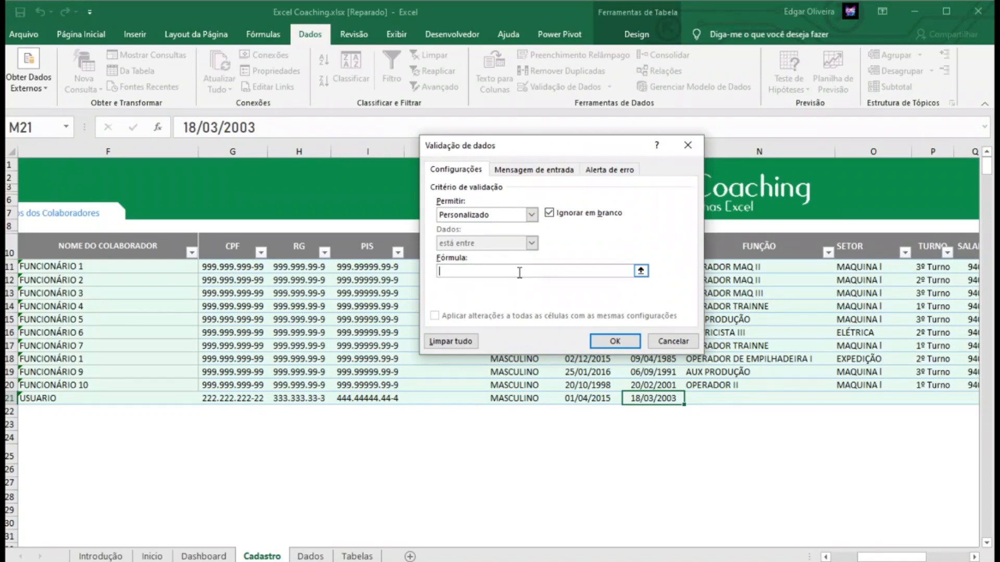
pyautogui.write('=ANO(HOJE())-')
pyautogui.write('ANO(')
pyautogui.click(653, 399)
pyautogui.write(')>')
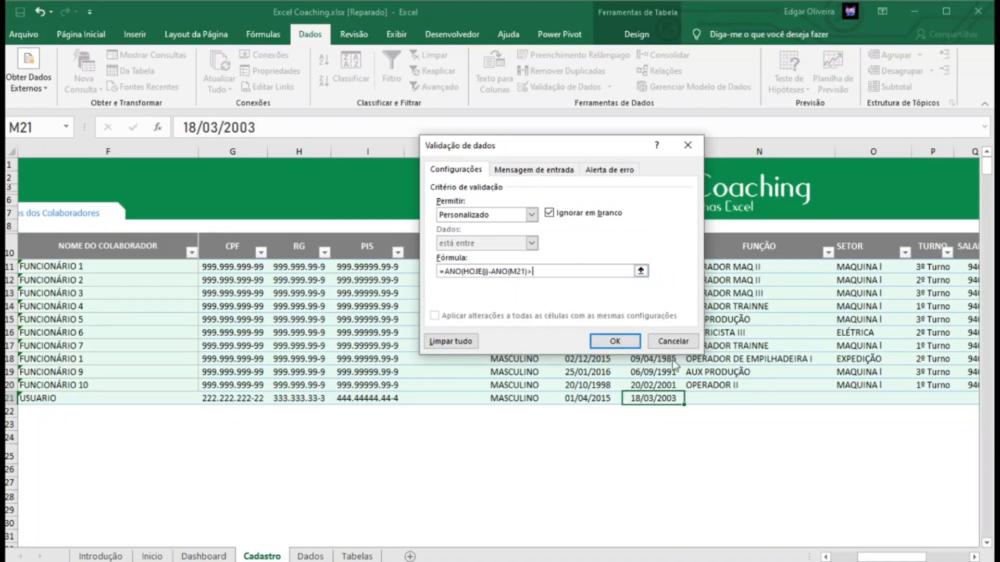
pyautogui.write('18')
pyautogui.press('Return')
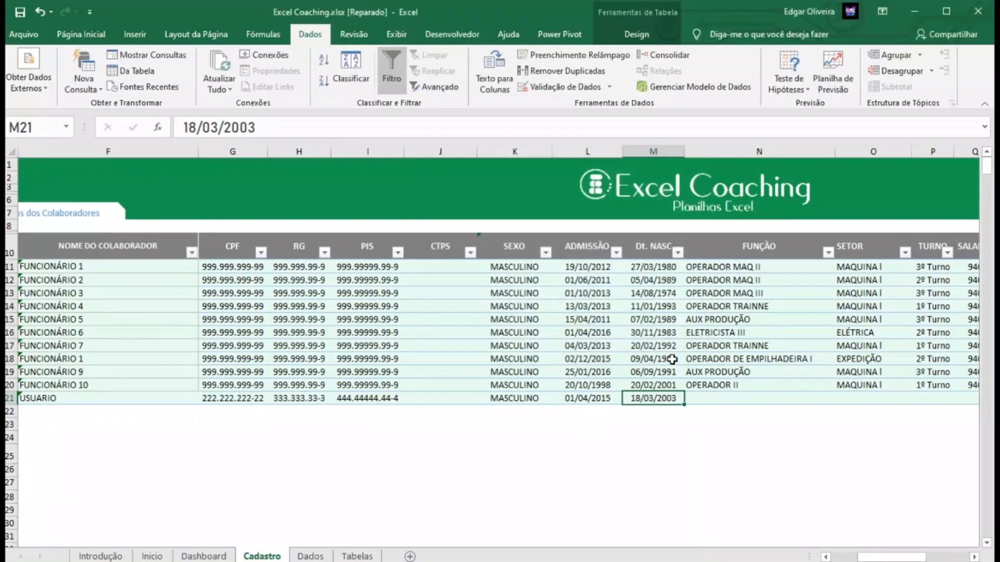
# Re-enter the date of birth in M21 to test the age rule, and change it to an earlier year.
pyautogui.doubleClick(671, 399)
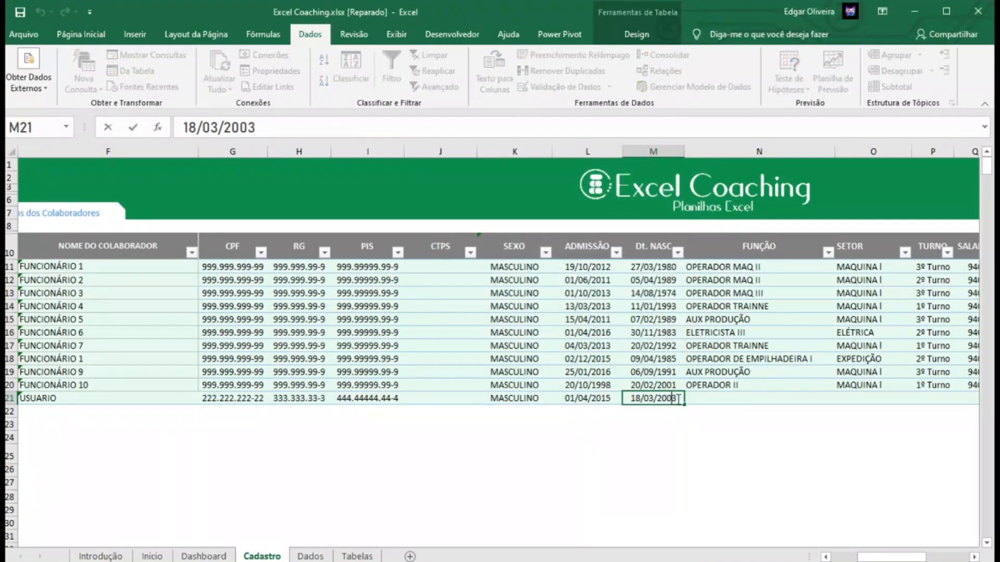
pyautogui.press('Return')
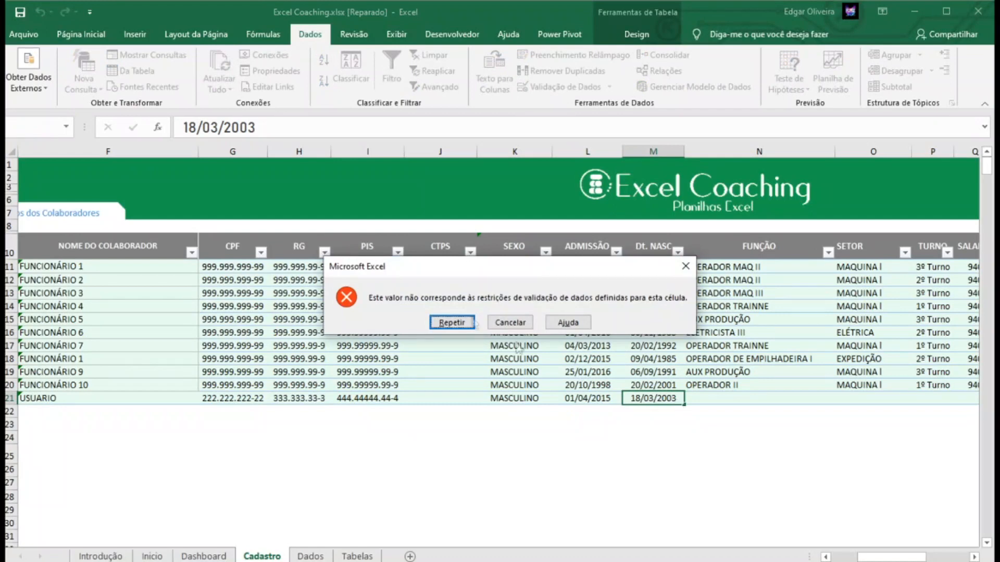
pyautogui.click(452, 323)
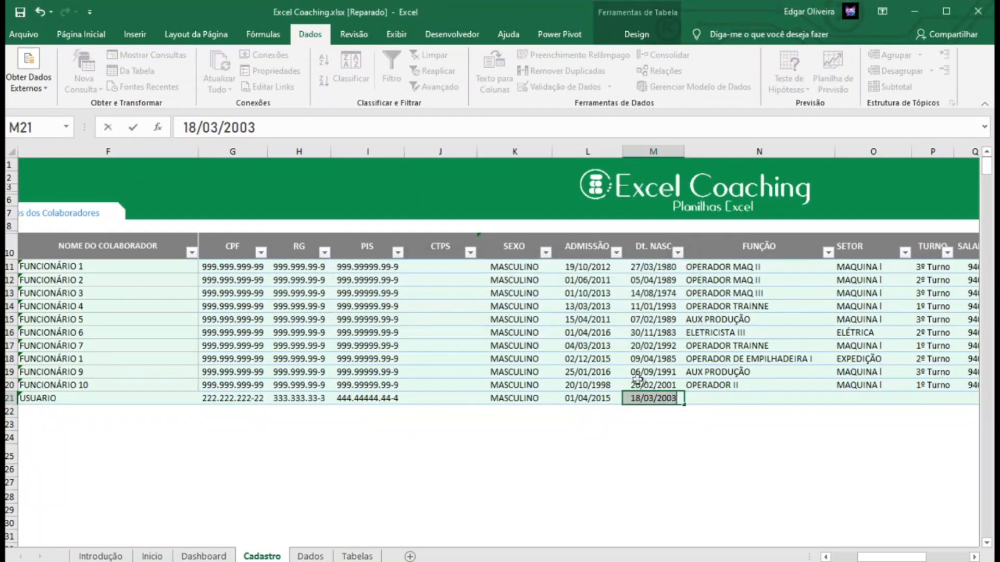
pyautogui.click(678, 398)
pyautogui.press('BackSpace')
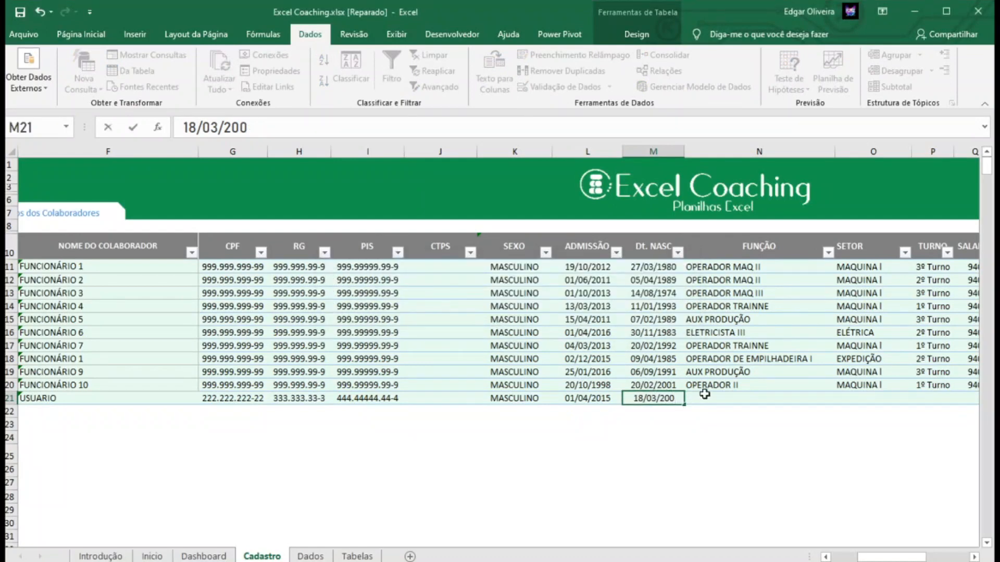
pyautogui.write('1')
pyautogui.press('Return')
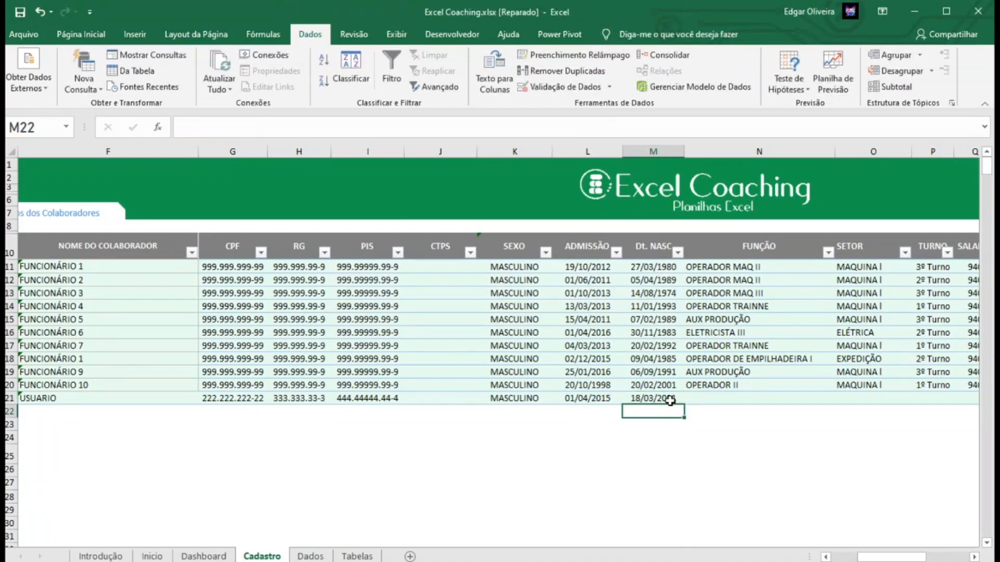
pyautogui.click(670, 400)
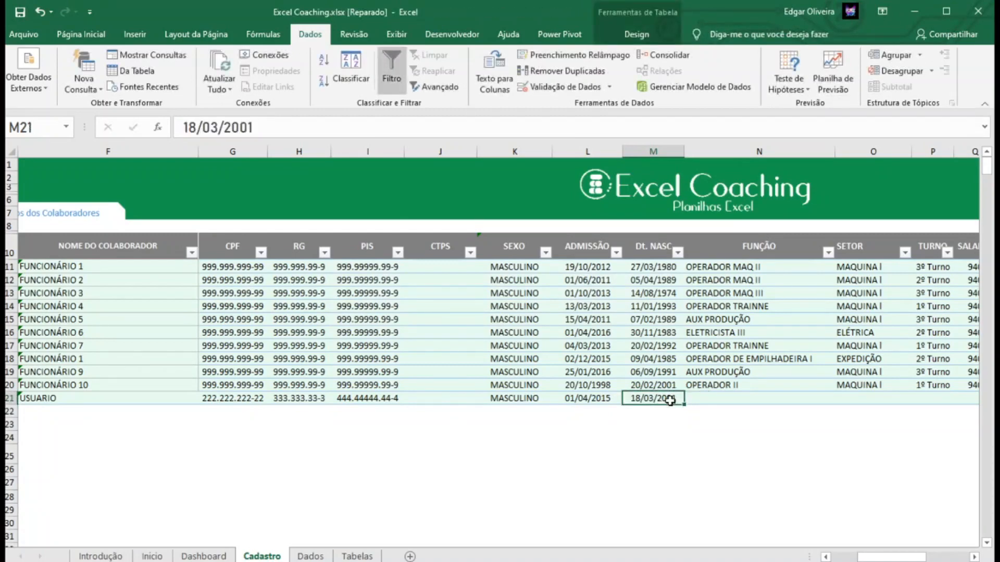
pyautogui.click(646, 151)
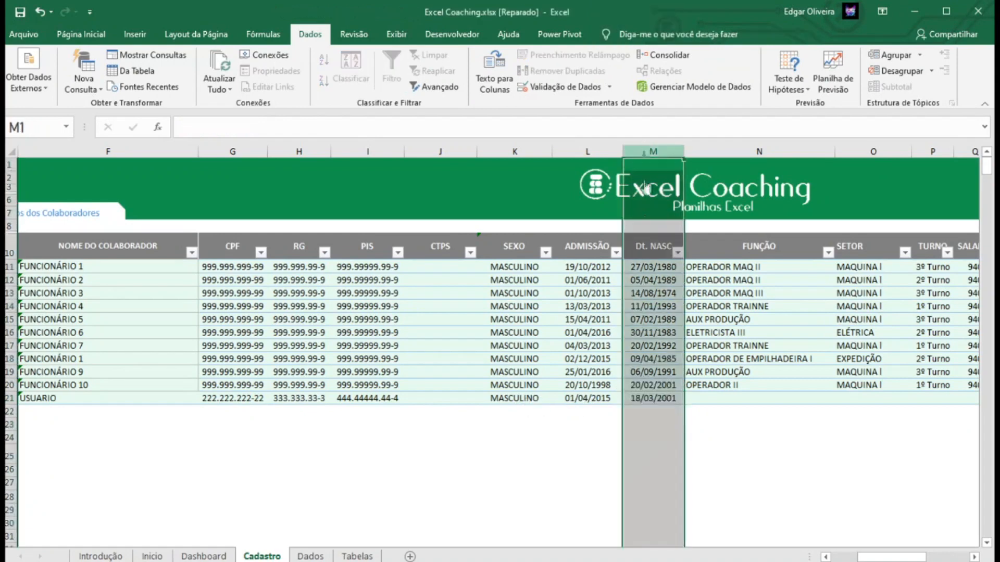
pyautogui.click(656, 292)
pyautogui.moveTo(659, 266); pyautogui.dragTo(661, 453)
pyautogui.click(781, 437)
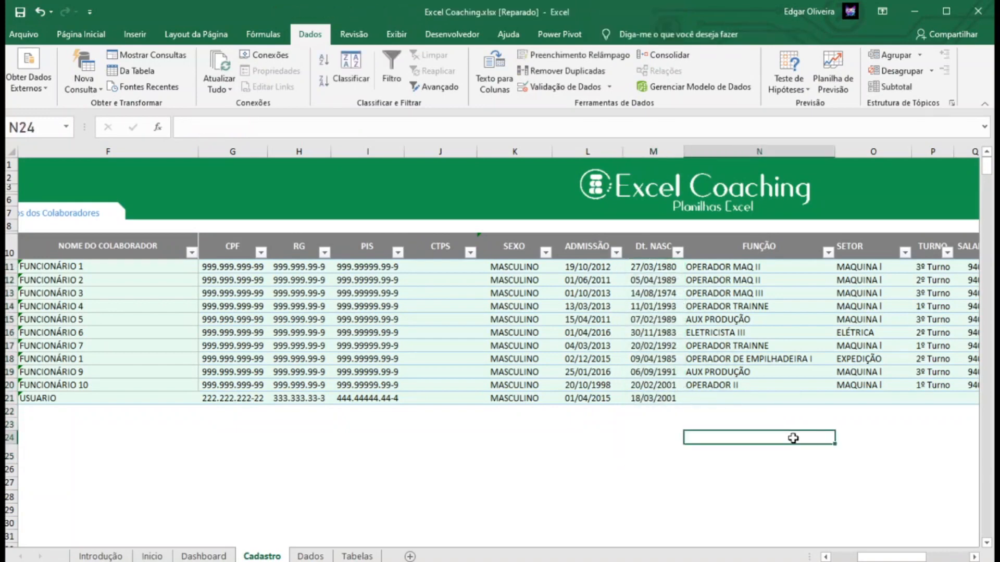
# Select the FUNÇÃO cells N11:N26 on the Cadastro sheet.
pyautogui.moveTo(892, 557); pyautogui.dragTo(909, 556)
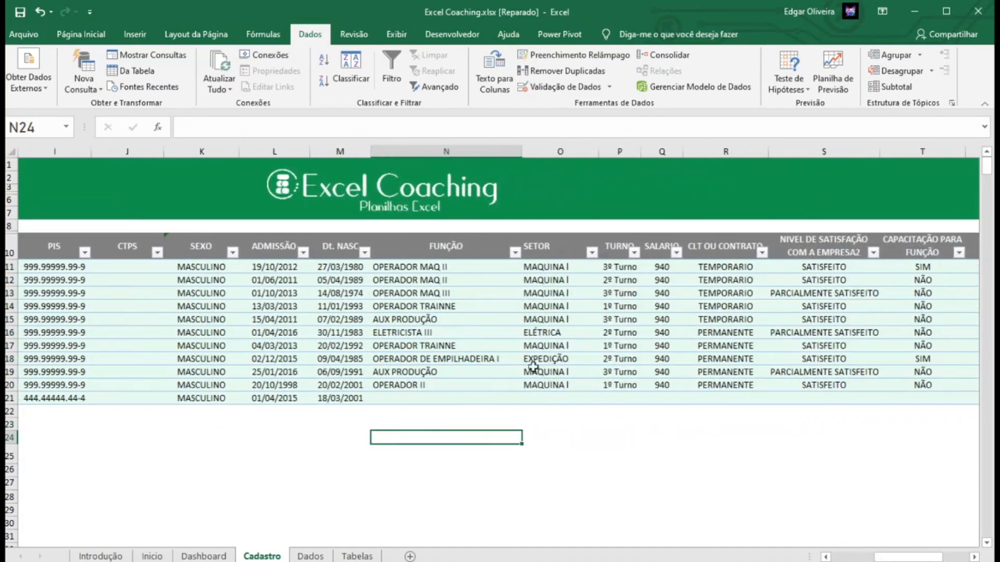
pyautogui.click(497, 323)
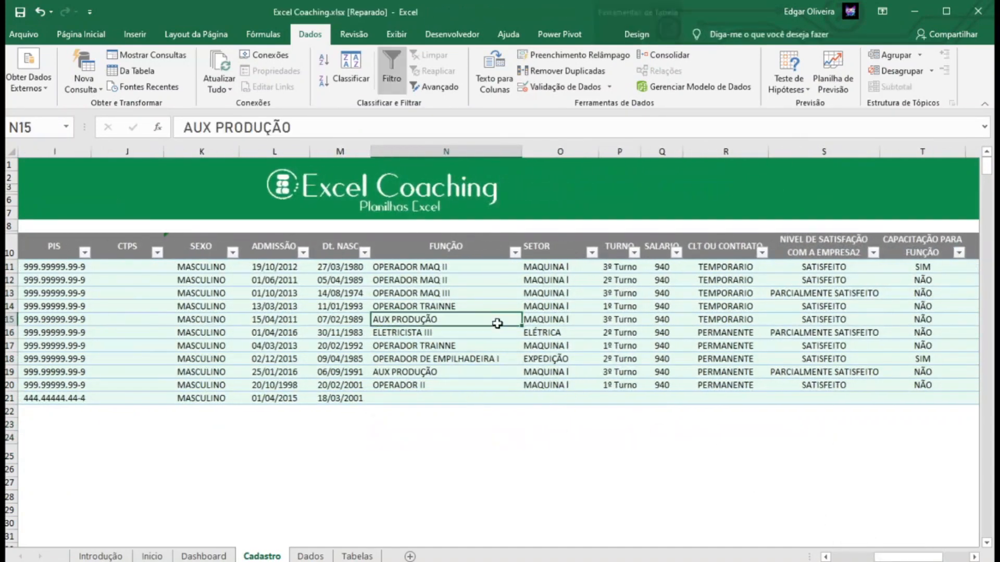
pyautogui.click(464, 268)
pyautogui.moveTo(469, 308); pyautogui.dragTo(471, 471)
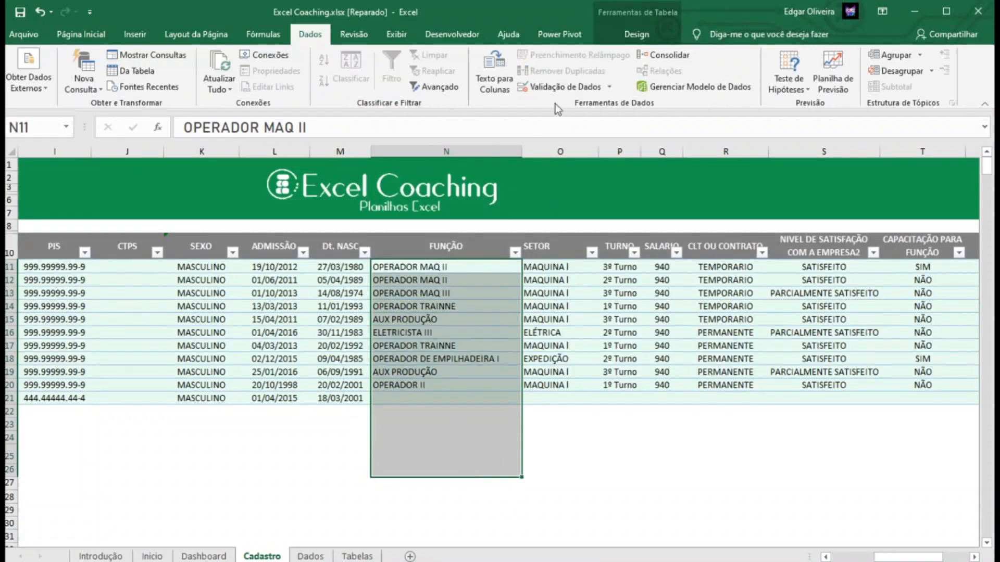
# Name the Função entries in cells G8:G28 of the Dados sheet LISTA.
pyautogui.click(311, 557)
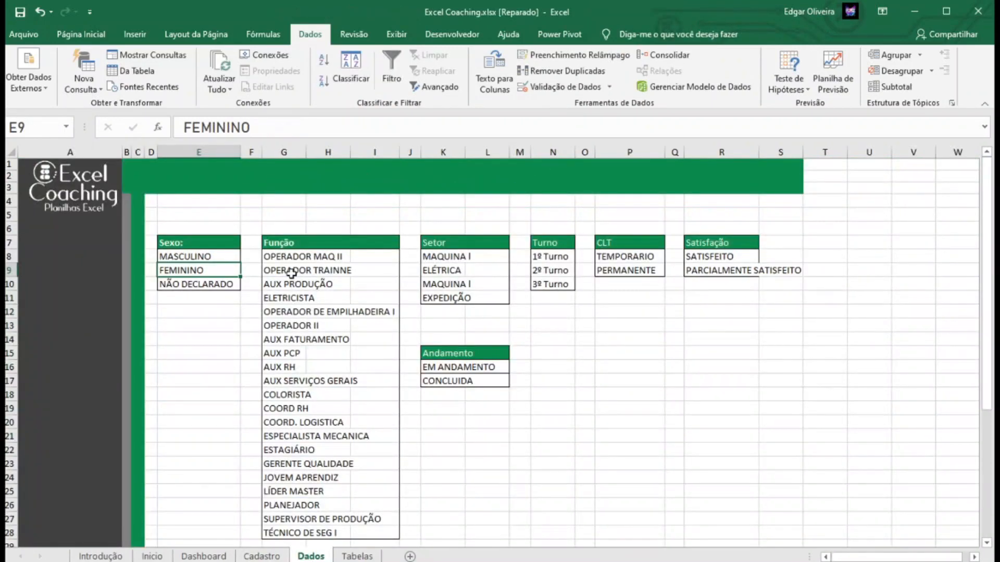
pyautogui.click(293, 257)
pyautogui.moveTo(293, 258); pyautogui.dragTo(293, 533)
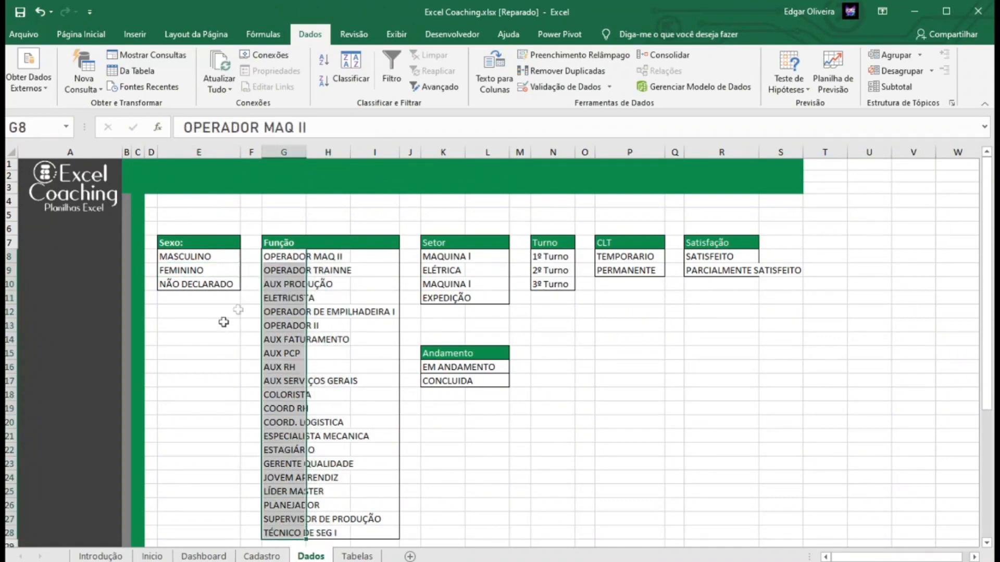
pyautogui.click(46, 134)
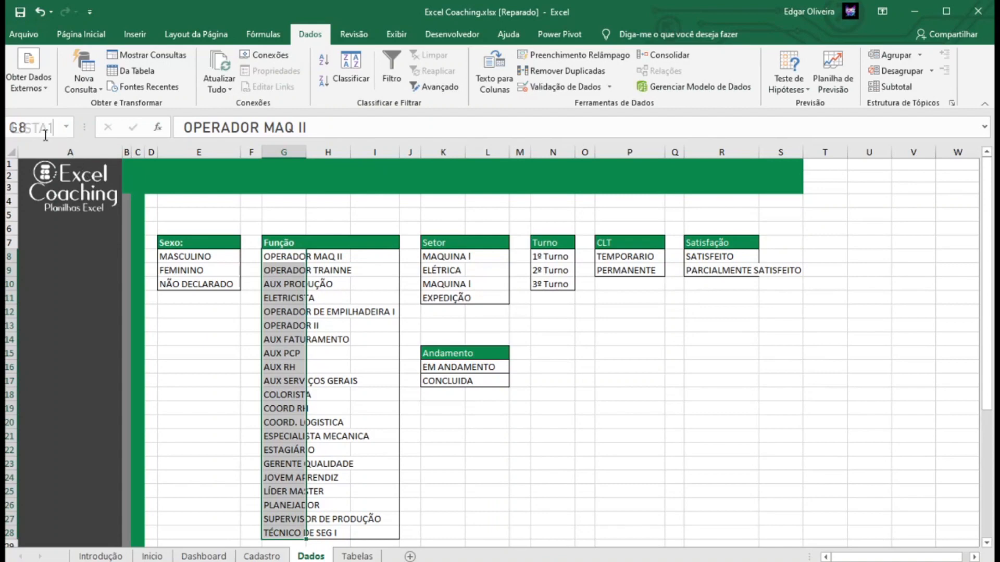
pyautogui.write('LISTA')
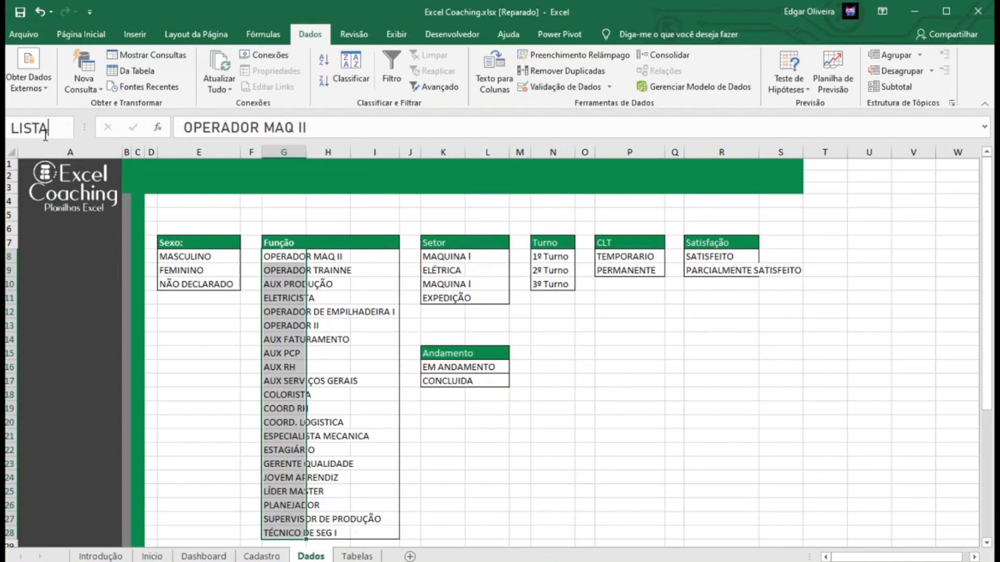
pyautogui.press('Return')
# Add a list data validation with the source =LISTA to the whole FUNÇÃO column N on the Cadastro sheet.
pyautogui.click(276, 556)
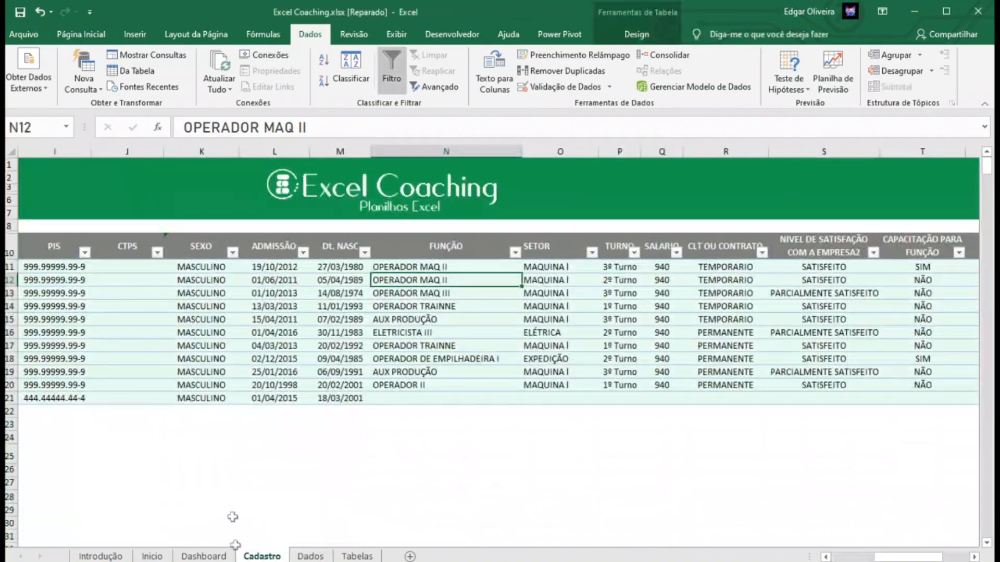
pyautogui.click(436, 267)
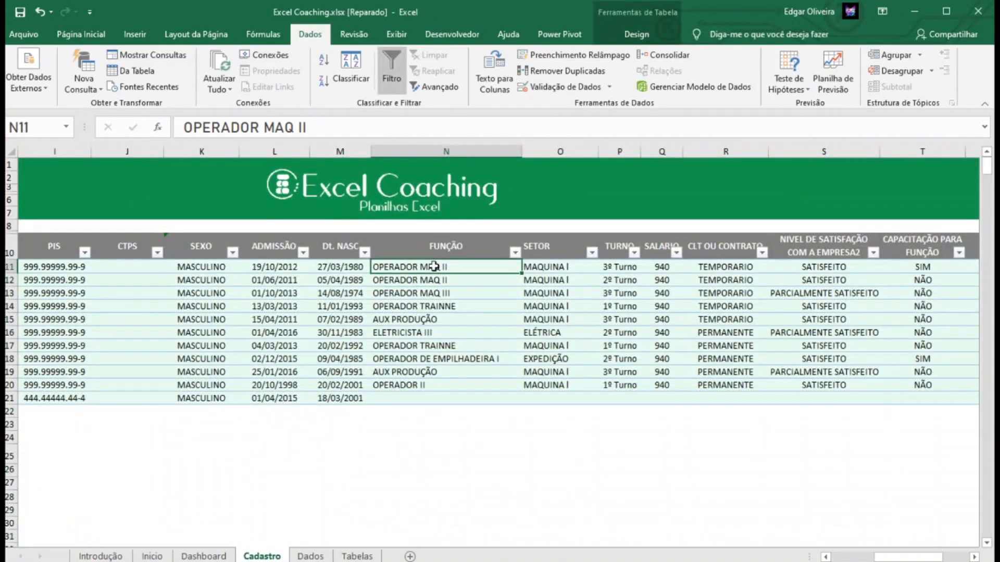
pyautogui.click(445, 149)
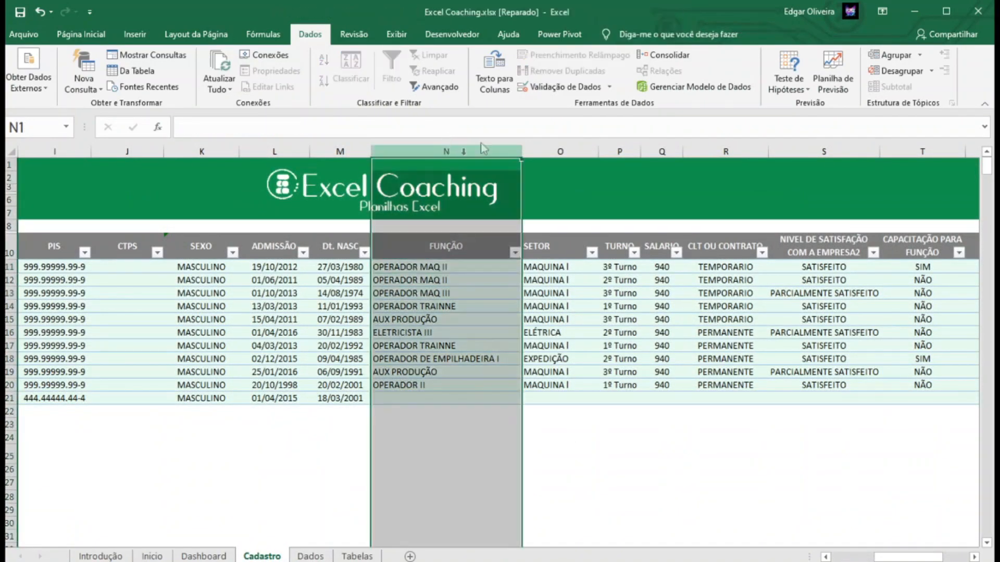
pyautogui.click(556, 88)
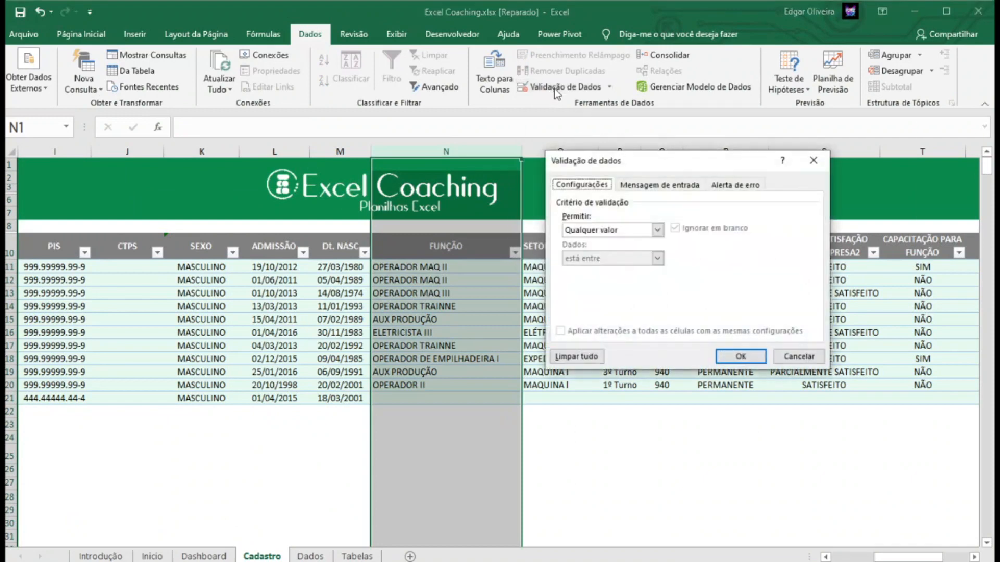
pyautogui.click(597, 240)
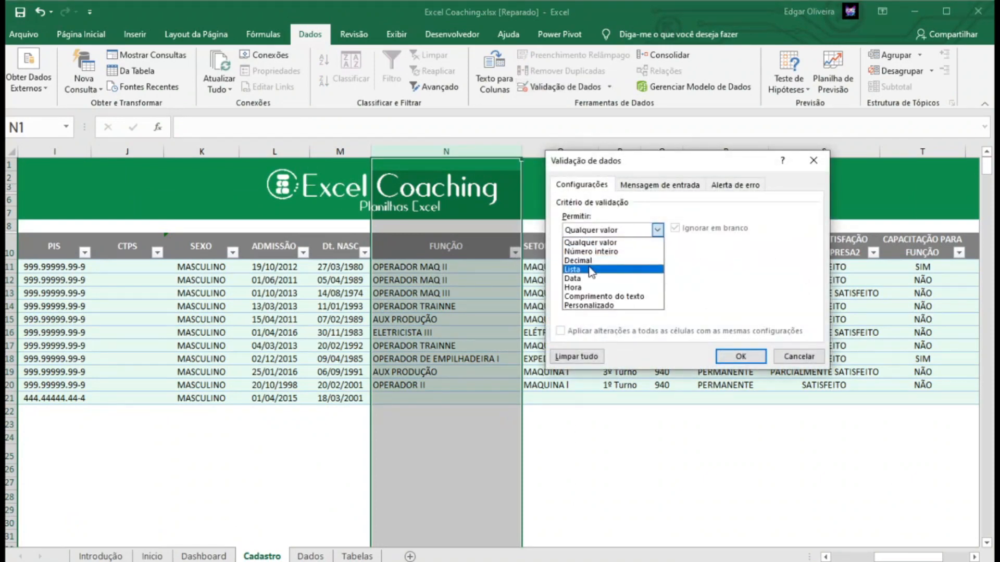
pyautogui.click(591, 272)
pyautogui.click(592, 285)
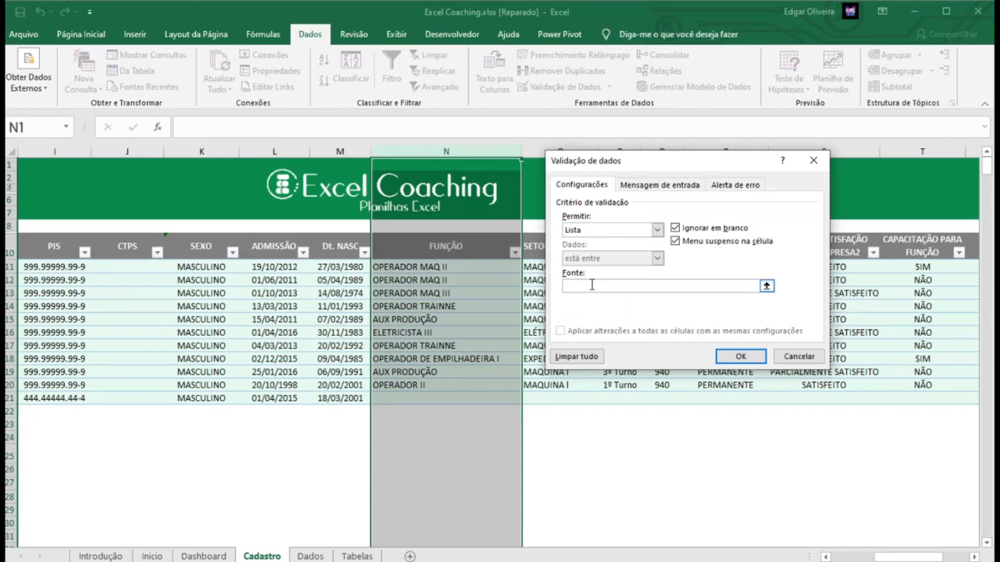
pyautogui.write('=LISTA')
pyautogui.click(741, 356)
# Choose AUX PRODUÇÃO from the drop-down in FUNÇÃO cell N21 and left-align the cell.
pyautogui.click(489, 387)
pyautogui.click(488, 397)
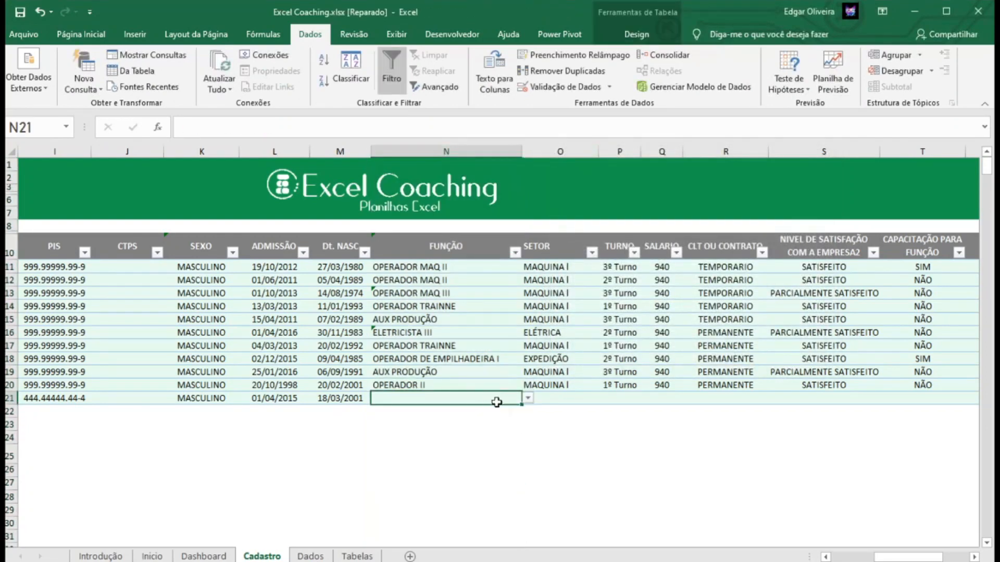
pyautogui.click(527, 399)
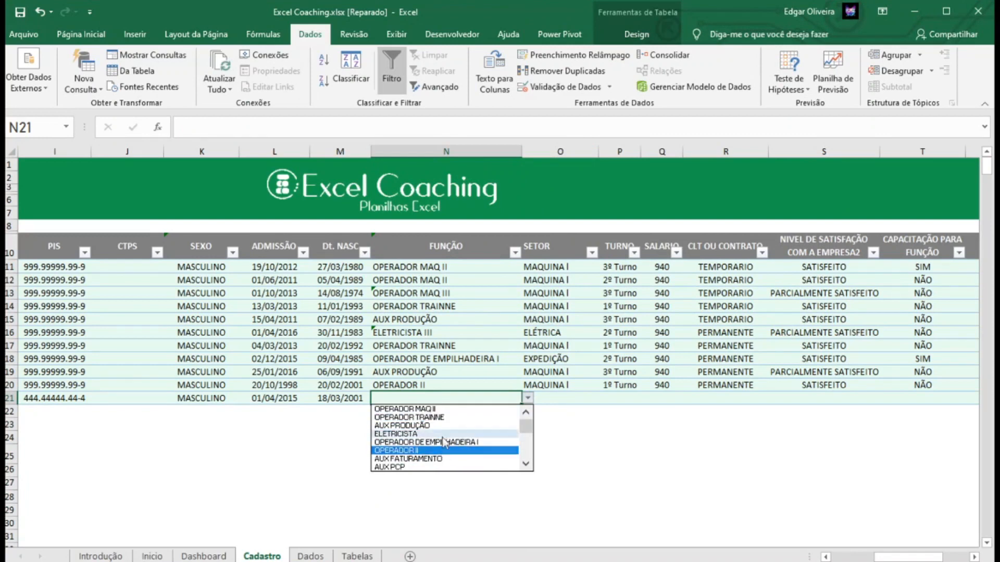
pyautogui.click(442, 426)
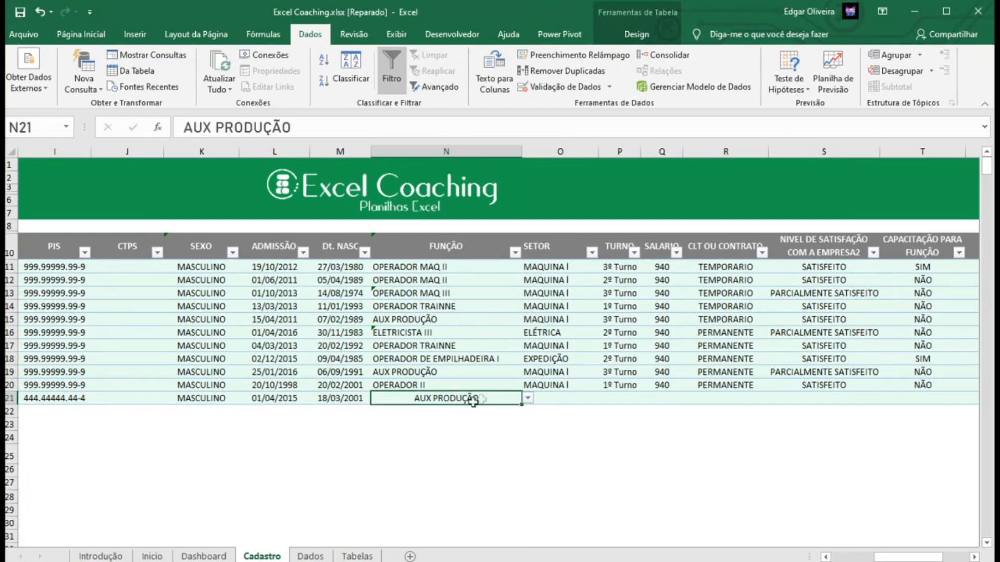
pyautogui.click(81, 33)
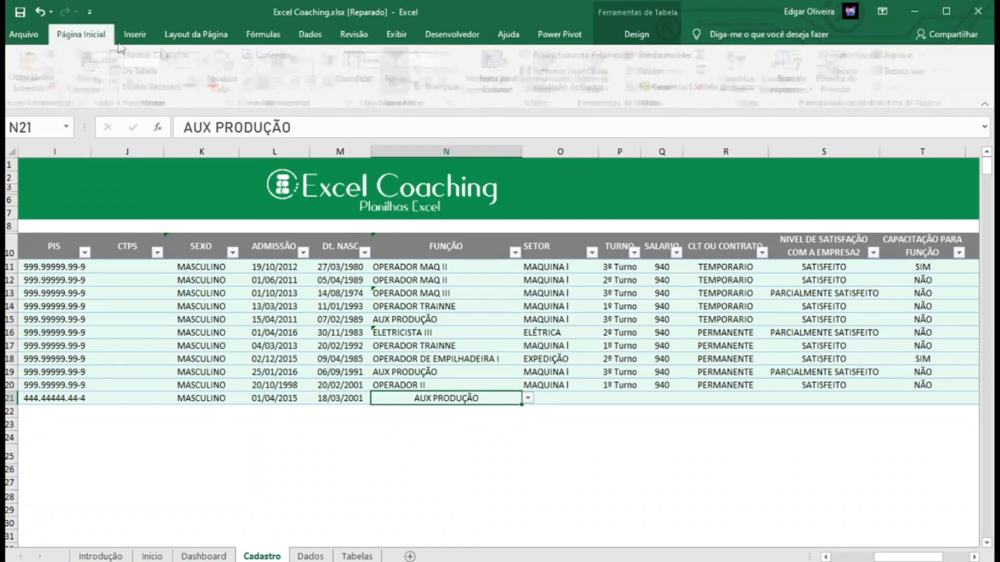
pyautogui.click(255, 84)
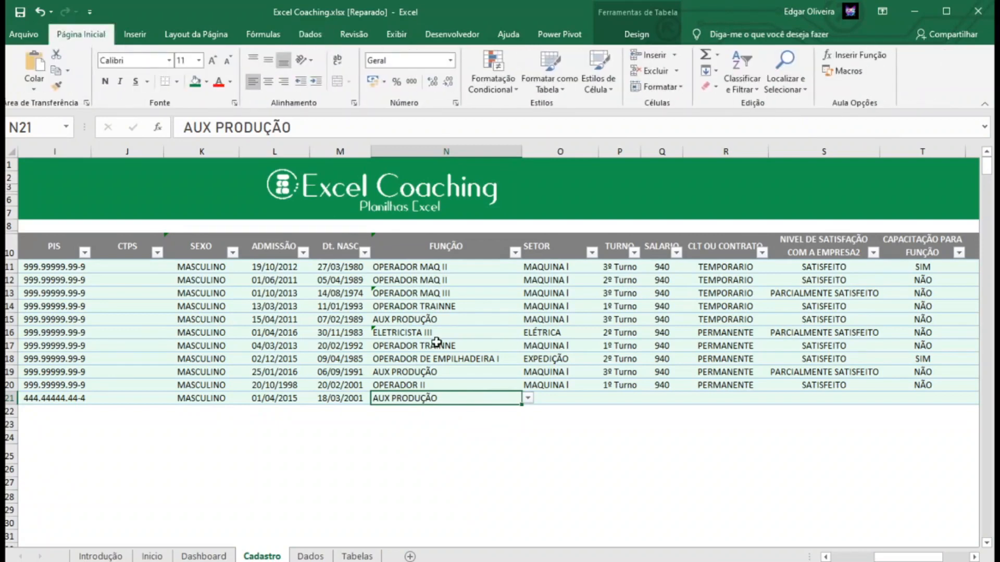
# Add a list validation to SETOR cell O21 using the Setor entries on the Dados sheet, and choose ELÉTRICA.
pyautogui.click(555, 397)
pyautogui.click(310, 33)
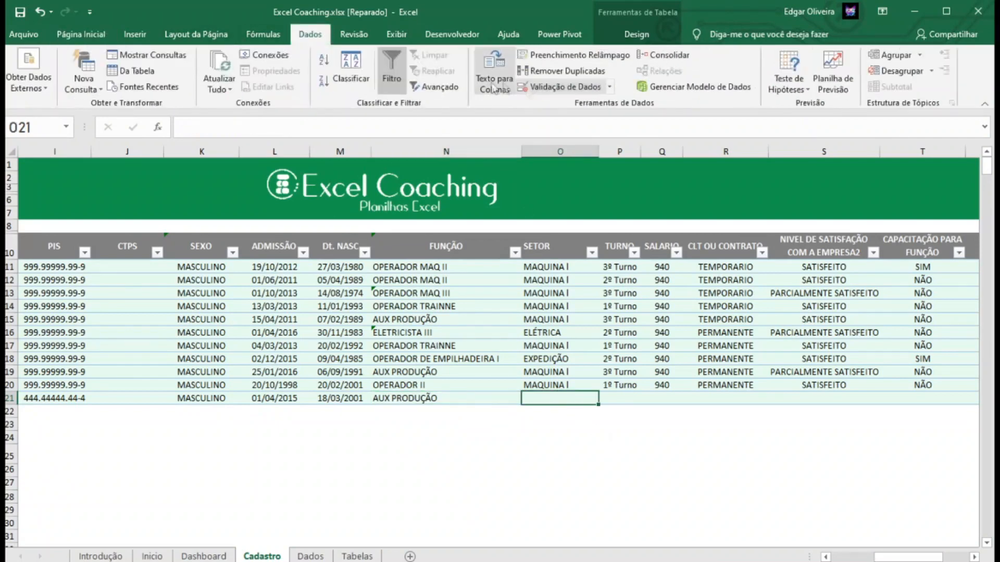
pyautogui.click(560, 87)
pyautogui.click(648, 231)
pyautogui.click(598, 269)
pyautogui.click(764, 285)
pyautogui.click(310, 556)
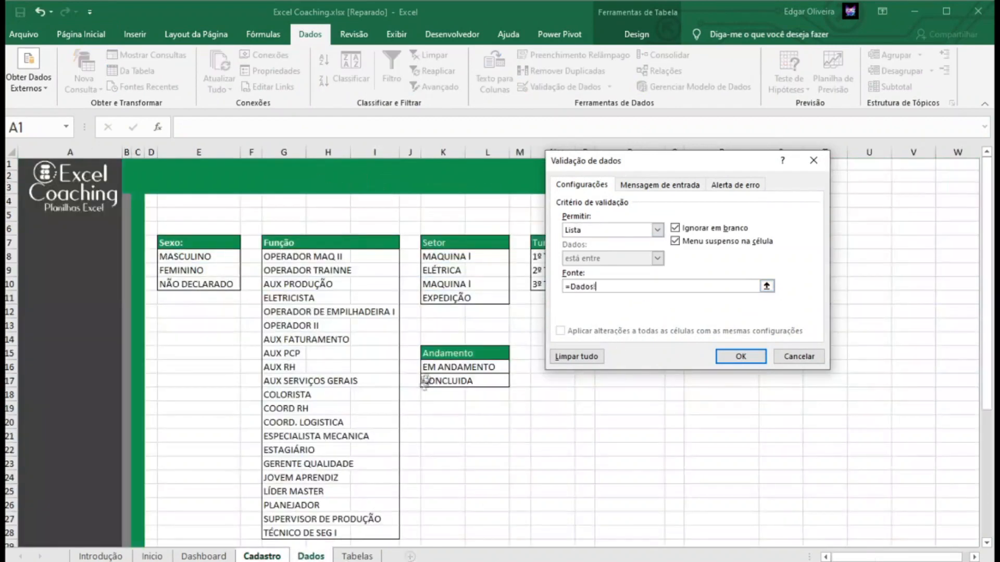
pyautogui.moveTo(452, 257); pyautogui.dragTo(454, 298)
pyautogui.press('Return')
pyautogui.click(604, 397)
pyautogui.click(564, 417)
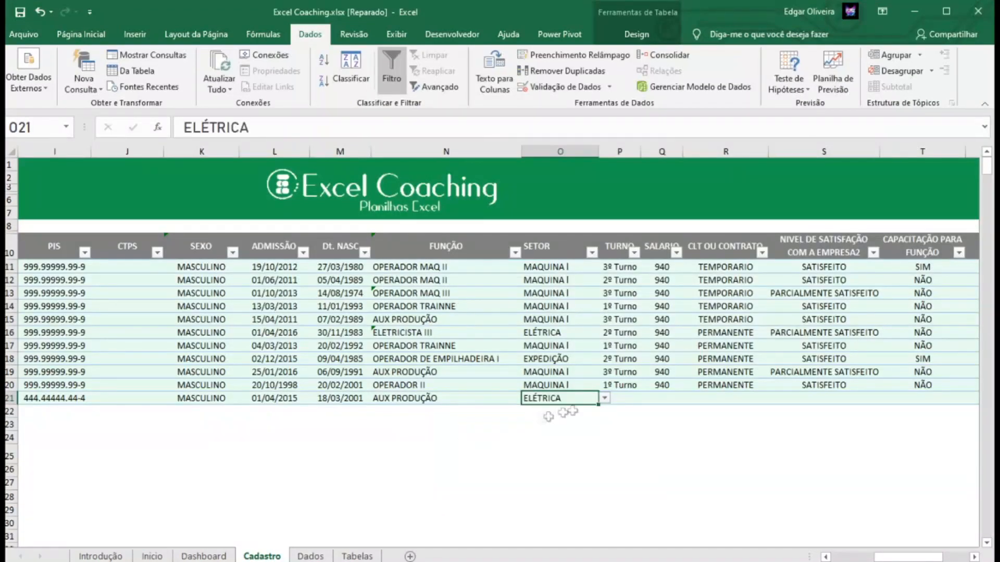
# Add a list validation to TURNO cell P21 using the Turno entries on the Dados sheet, and choose 2º Turno.
pyautogui.click(619, 398)
pyautogui.click(559, 86)
pyautogui.click(649, 230)
pyautogui.click(599, 268)
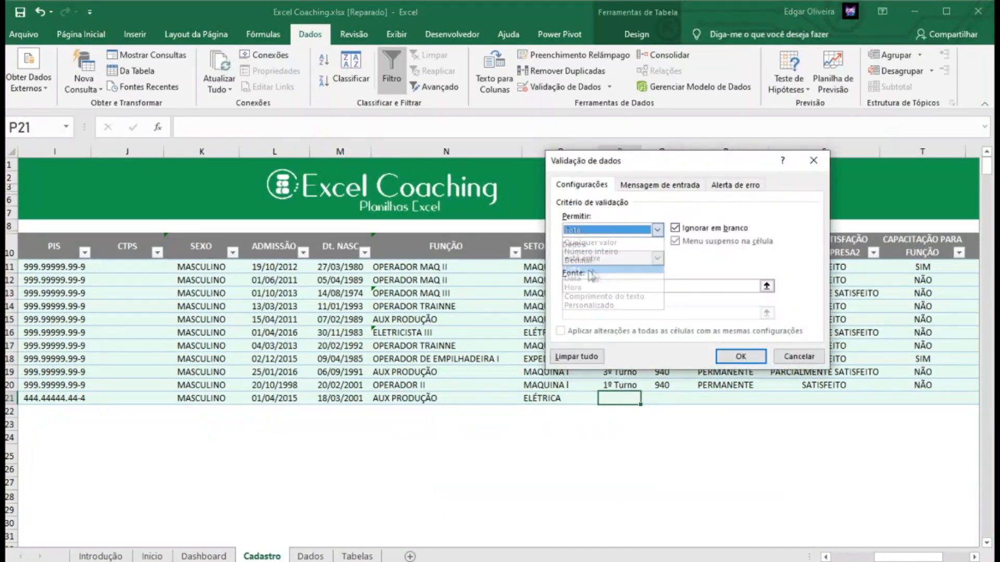
pyautogui.click(750, 286)
pyautogui.click(310, 556)
pyautogui.moveTo(546, 255); pyautogui.dragTo(547, 283)
pyautogui.press('Return')
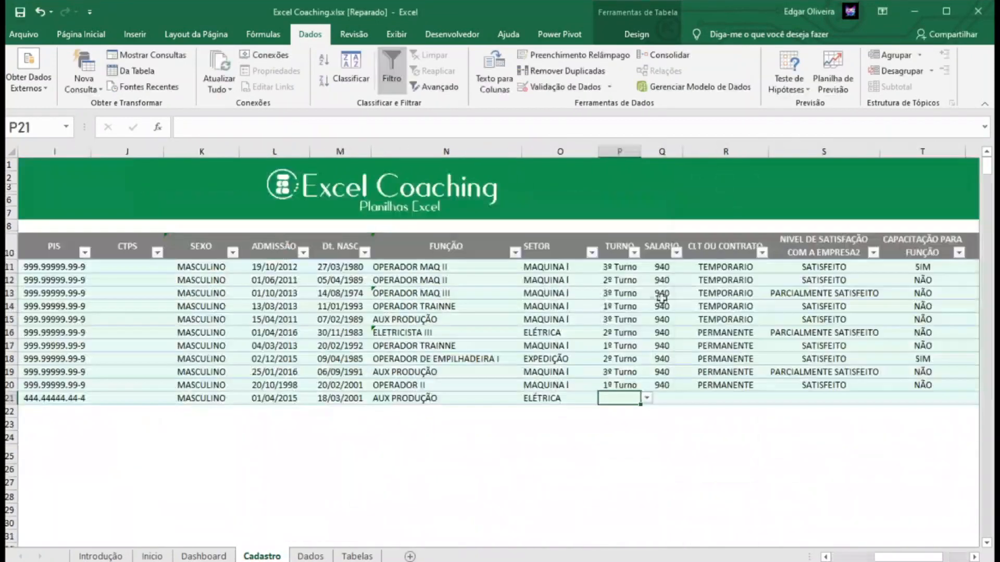
pyautogui.click(646, 398)
pyautogui.click(599, 417)
# Enter 1000 in the SALARIO cell Q21.
pyautogui.click(669, 398)
pyautogui.write('1000')
pyautogui.press('Return')
# Add a list validation to CLT OU CONTRATO cell R21 using the CLT entries on the Dados sheet, and choose TEMPORARIO.
pyautogui.click(720, 398)
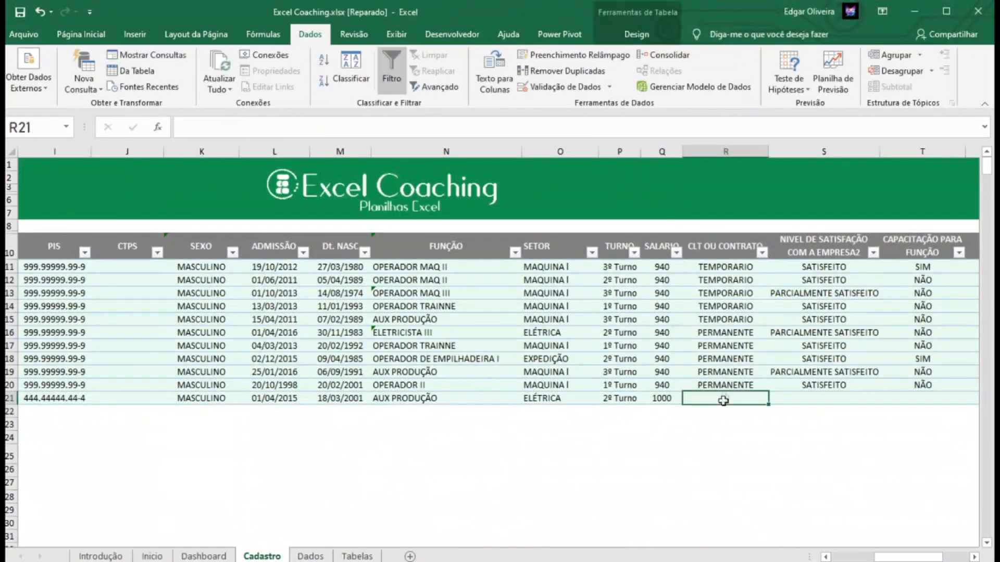
pyautogui.click(560, 86)
pyautogui.click(791, 248)
pyautogui.click(719, 281)
pyautogui.click(311, 556)
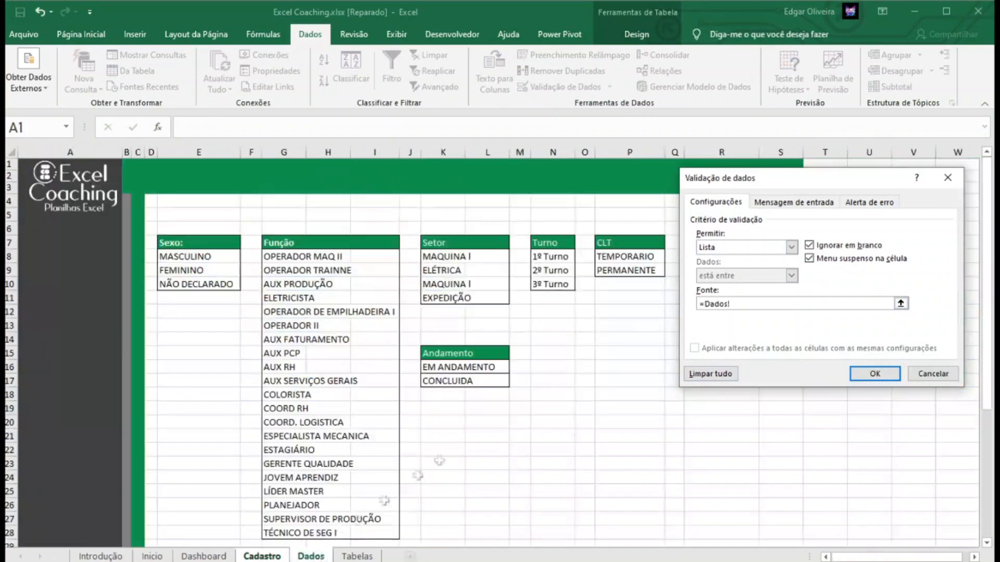
pyautogui.moveTo(628, 257); pyautogui.dragTo(631, 268)
pyautogui.press('Return')
pyautogui.click(774, 397)
pyautogui.click(721, 407)
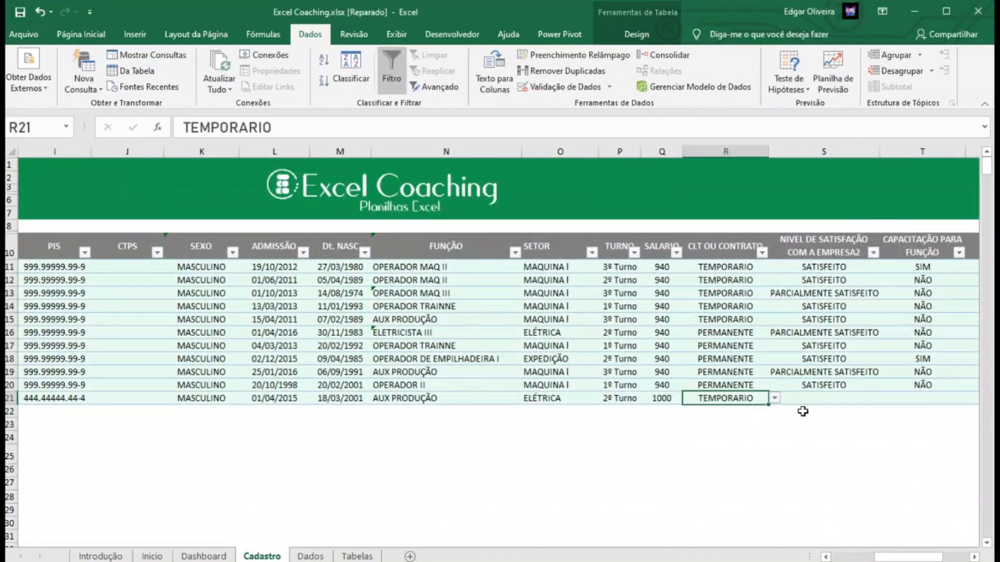
# Add a list validation to satisfaction level cell S21 using the Satisfação entries on the Dados sheet, and choose SATISFEITO.
pyautogui.click(461, 398)
pyautogui.click(559, 87)
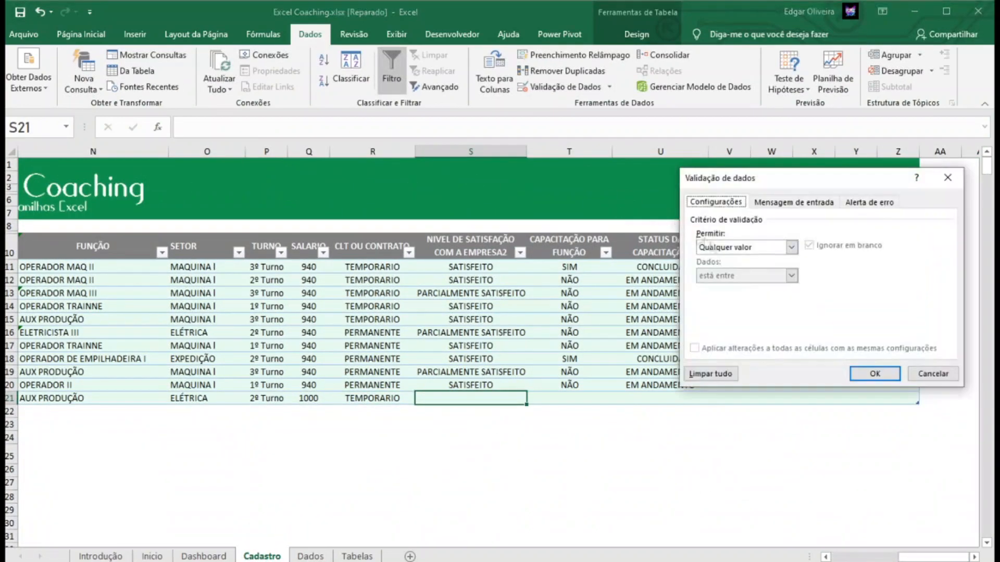
pyautogui.click(791, 247)
pyautogui.click(719, 287)
pyautogui.click(900, 304)
pyautogui.click(311, 556)
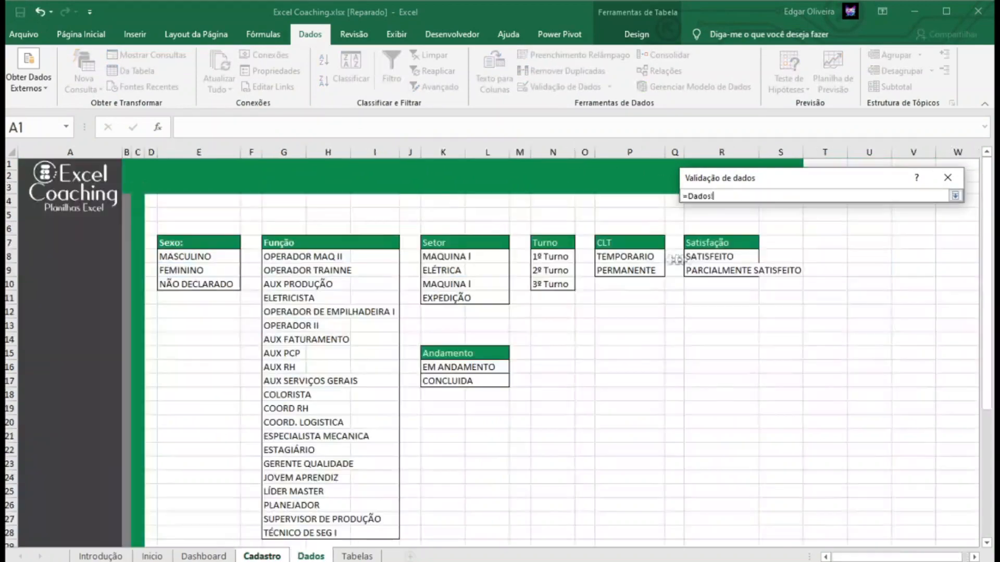
pyautogui.moveTo(707, 257); pyautogui.dragTo(705, 271)
pyautogui.press('Return')
pyautogui.press('Return')
pyautogui.click(533, 398)
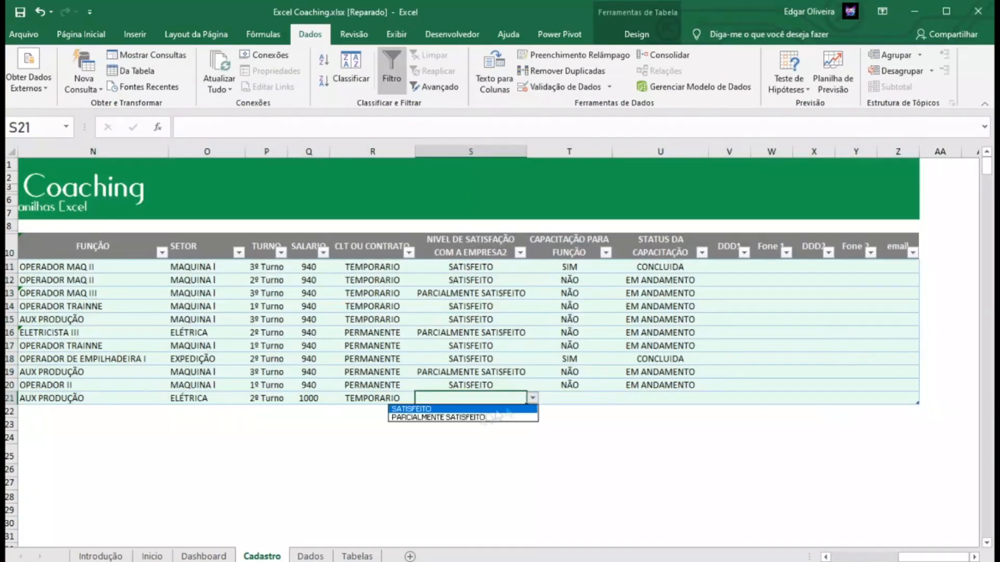
pyautogui.click(536, 409)
# Add a list validation with the source SIM;NÃO to CAPACITAÇÃO PARA FUNÇÃO cell T21, and choose SIM.
pyautogui.click(550, 398)
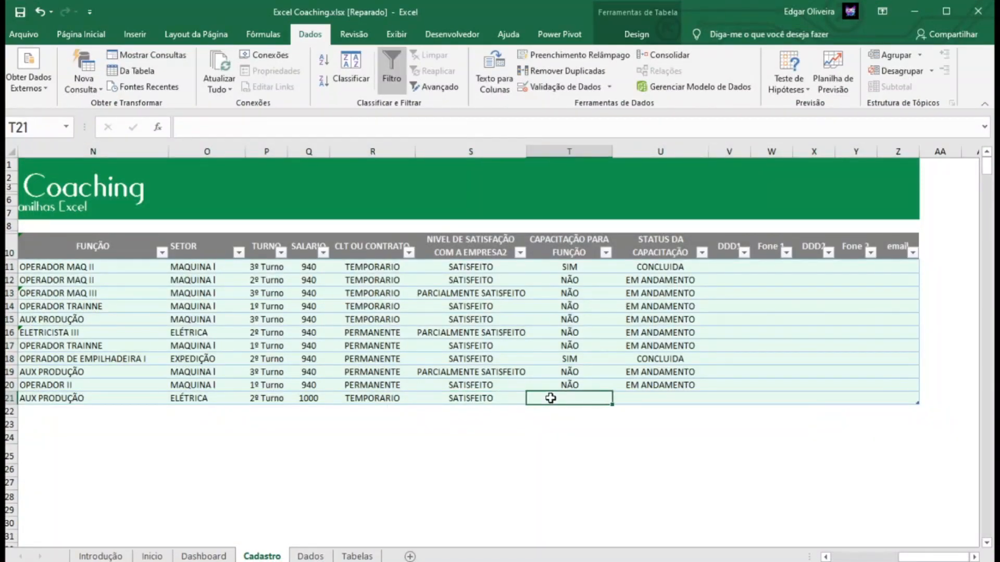
pyautogui.click(566, 86)
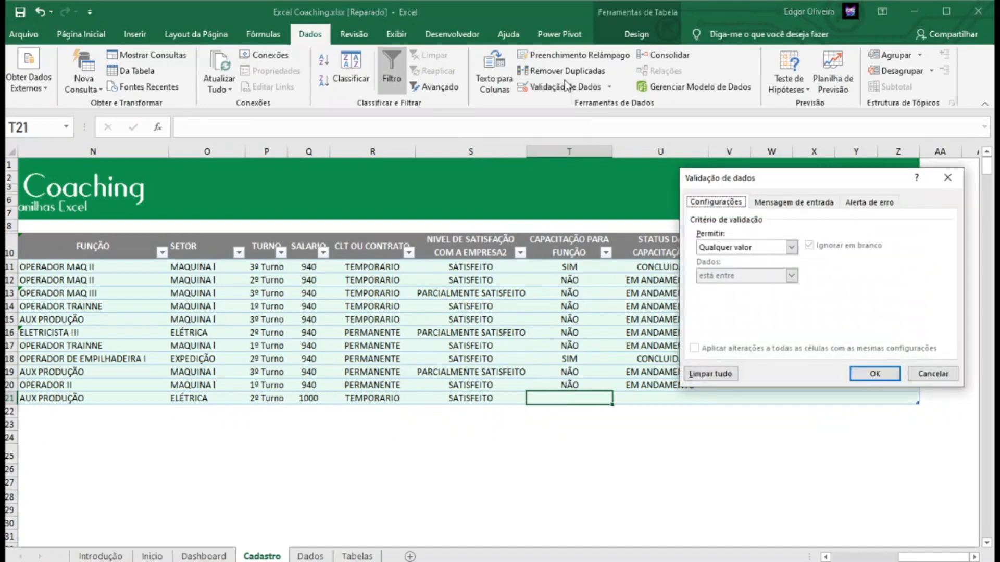
pyautogui.click(791, 247)
pyautogui.click(718, 284)
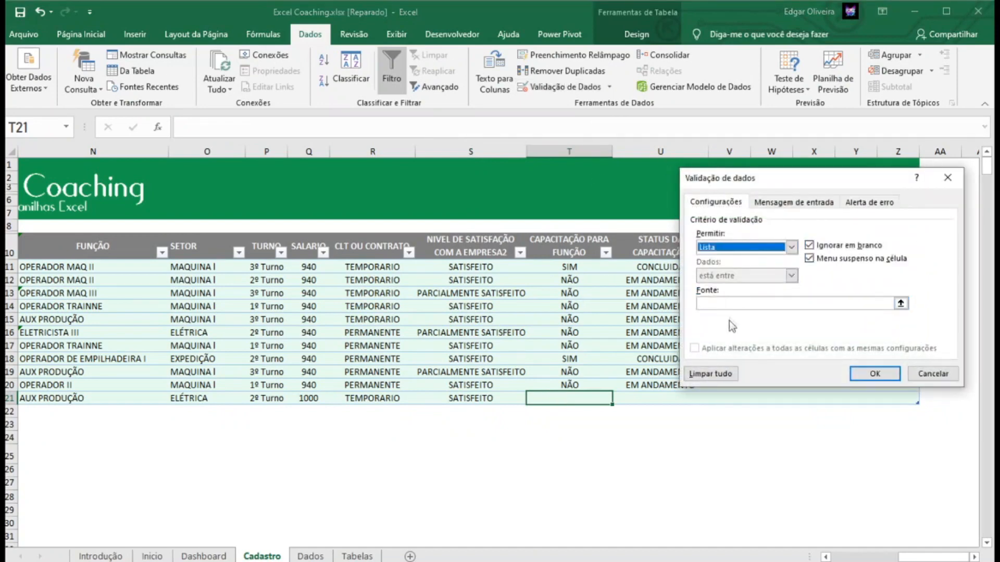
pyautogui.click(731, 308)
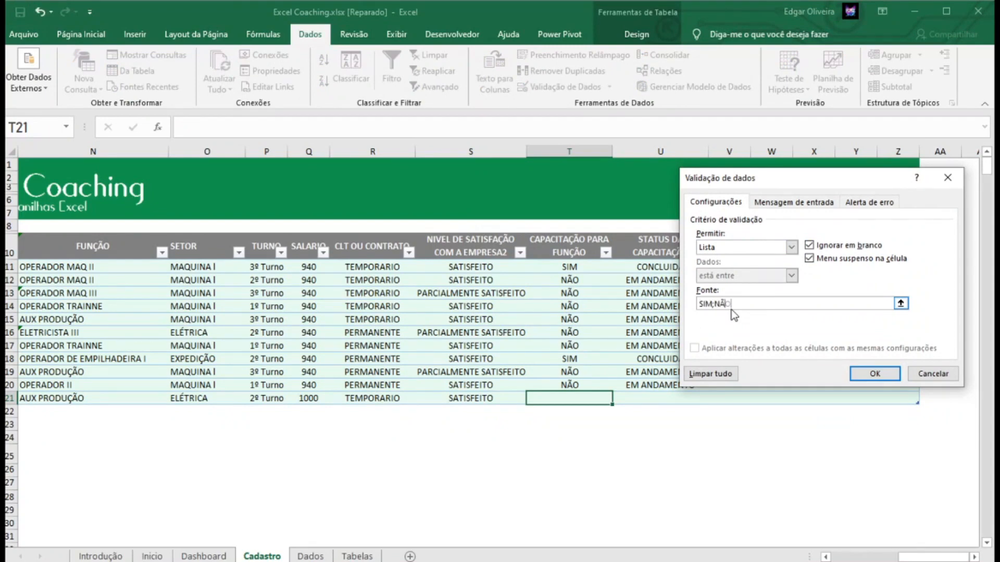
pyautogui.press('Return')
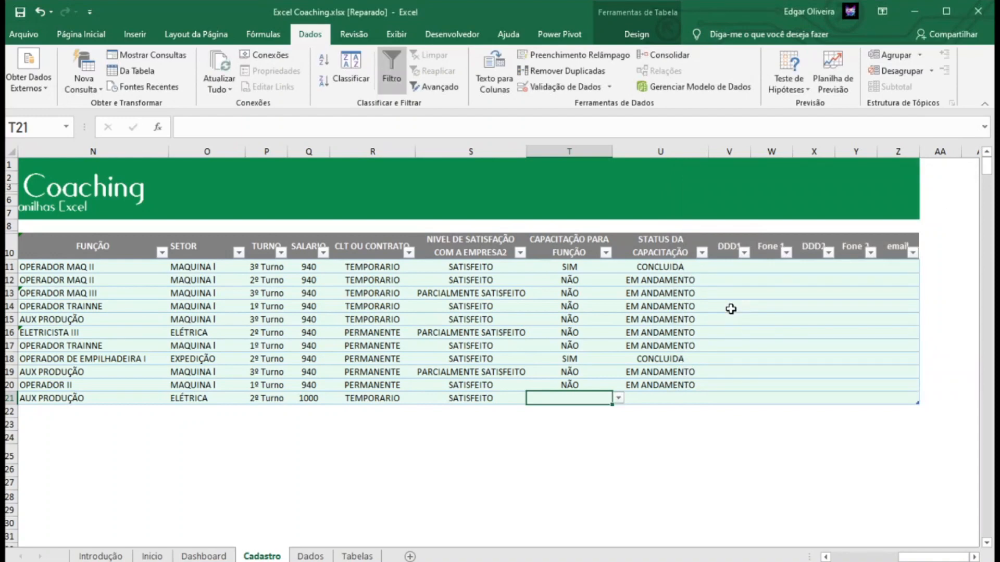
pyautogui.click(618, 397)
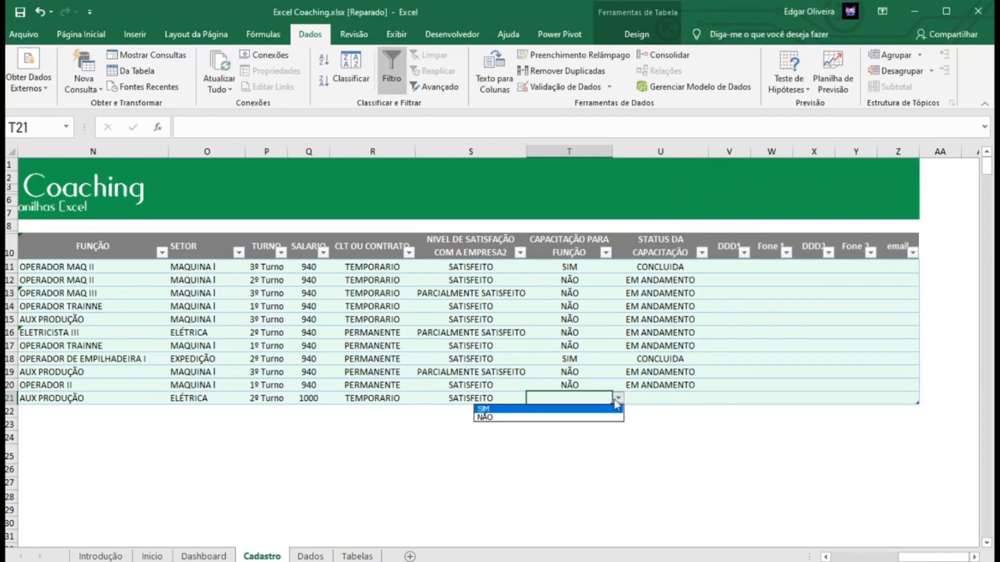
pyautogui.click(579, 409)
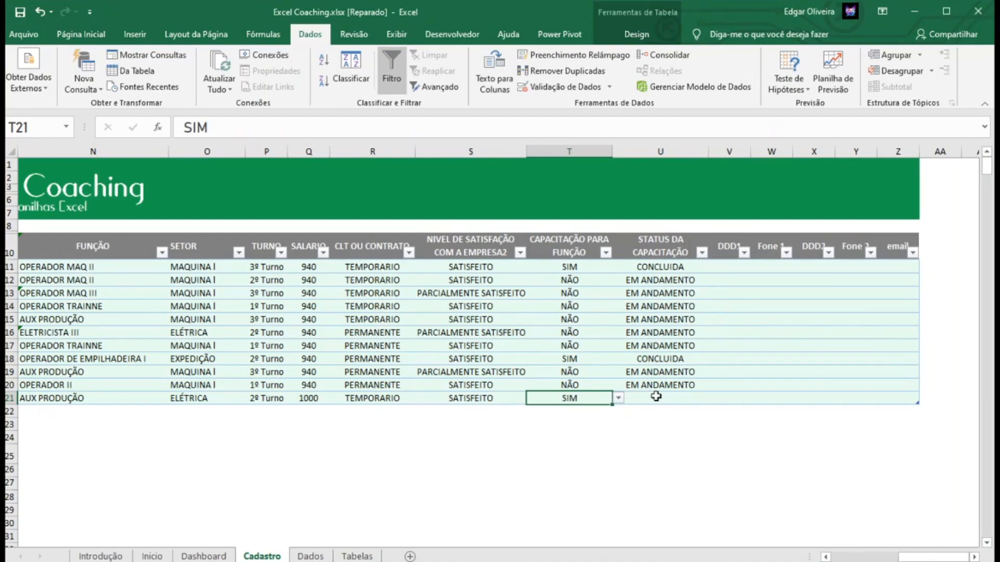
# Add a list validation to STATUS DA CAPACITAÇÃO cell U21 using the Andamento entries on the Dados sheet, and choose CONCLUIDA.
pyautogui.click(656, 397)
pyautogui.click(579, 88)
pyautogui.click(790, 248)
pyautogui.click(734, 283)
pyautogui.click(781, 303)
pyautogui.click(311, 556)
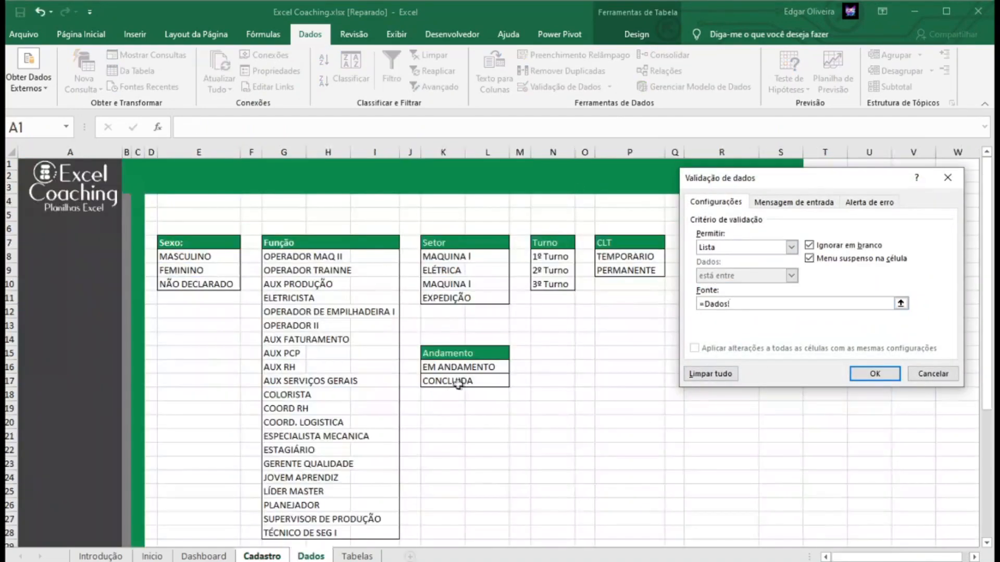
pyautogui.moveTo(477, 367); pyautogui.dragTo(476, 380)
pyautogui.press('Return')
pyautogui.click(715, 397)
pyautogui.click(663, 418)
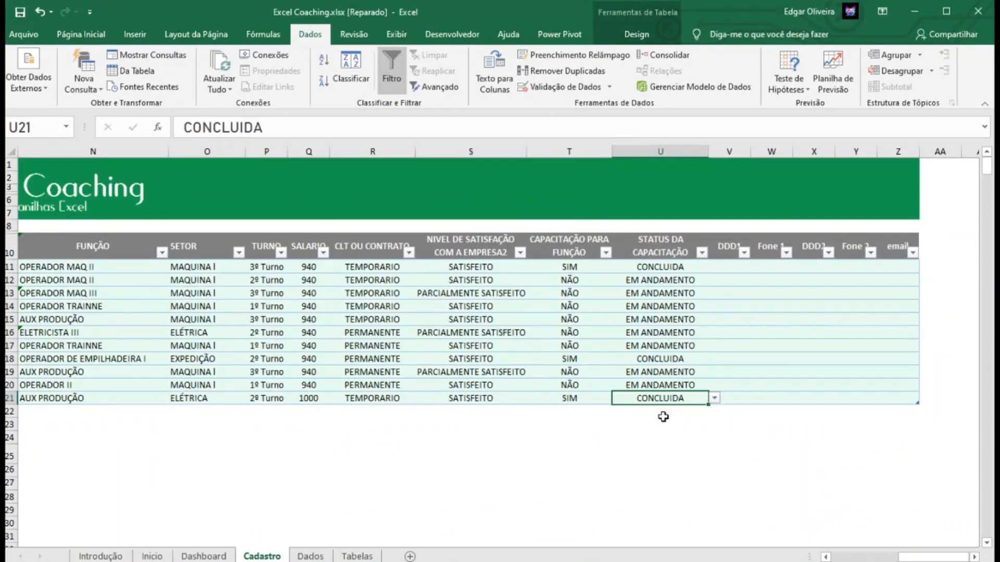
# Add an input message to the validation of CPF cell G21, titled CPF, with the text "Insira aqui o seu CPF".
pyautogui.moveTo(904, 556); pyautogui.dragTo(786, 556)
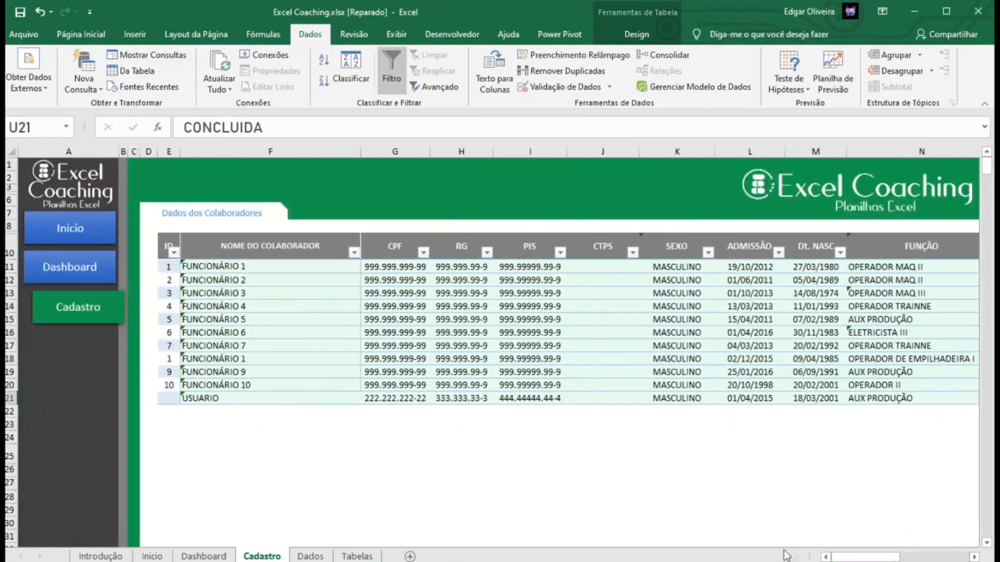
pyautogui.click(398, 397)
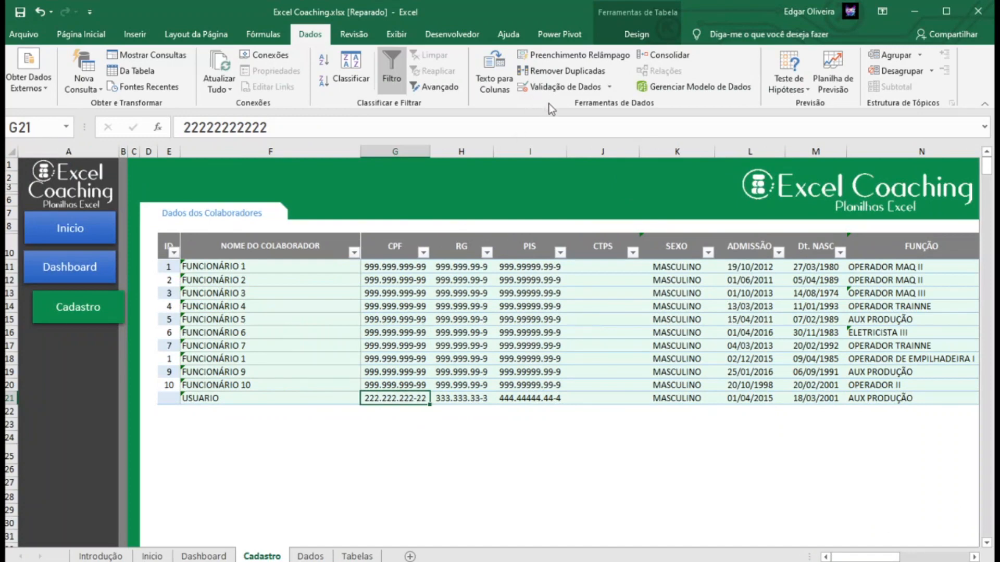
pyautogui.click(558, 88)
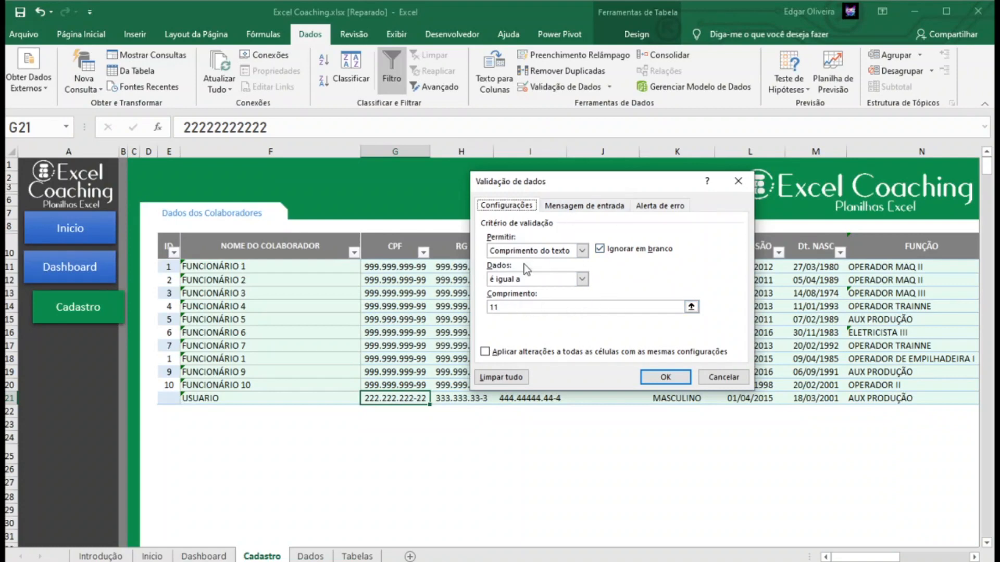
pyautogui.click(582, 206)
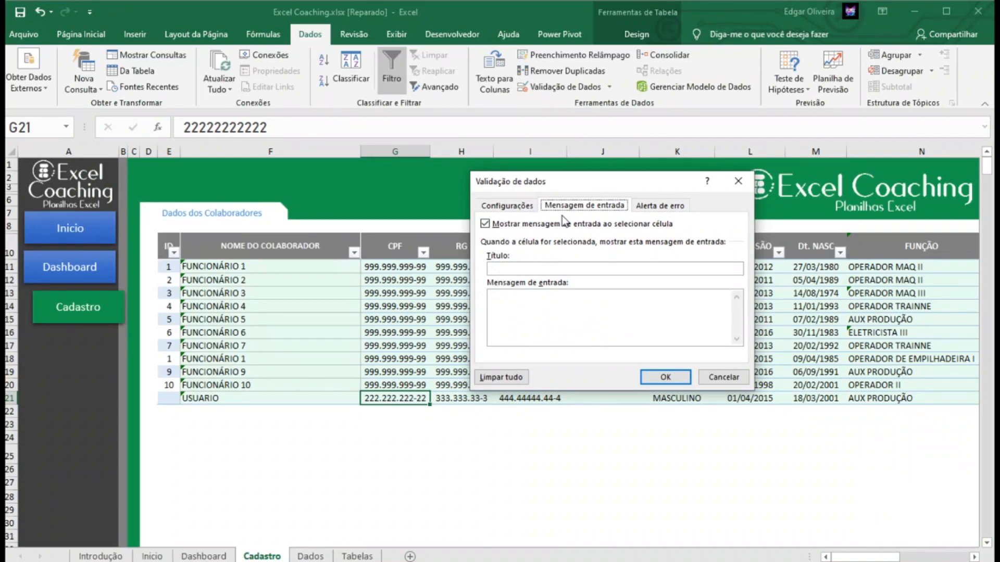
pyautogui.click(540, 269)
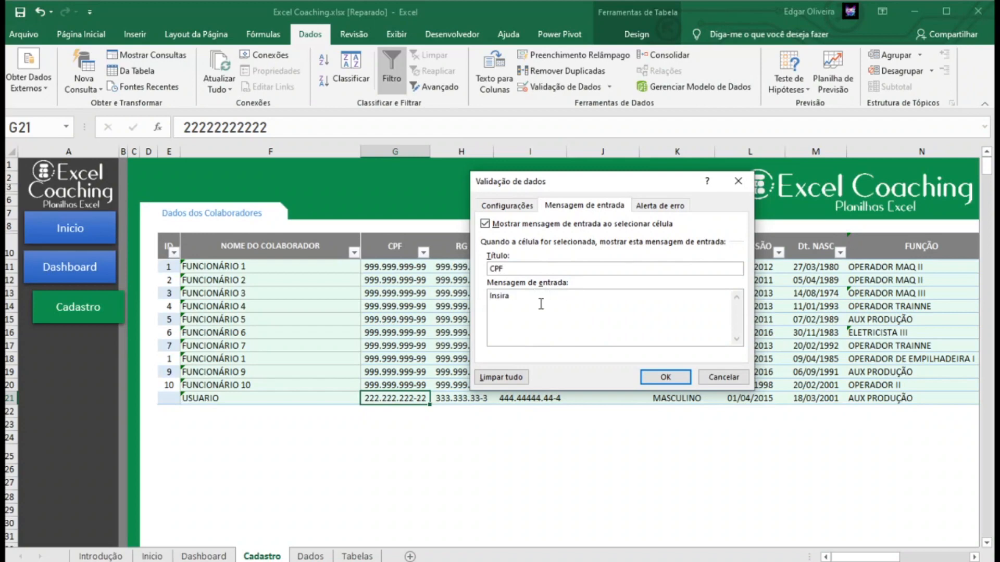
pyautogui.write('ui o seu CPF')
pyautogui.click(664, 377)
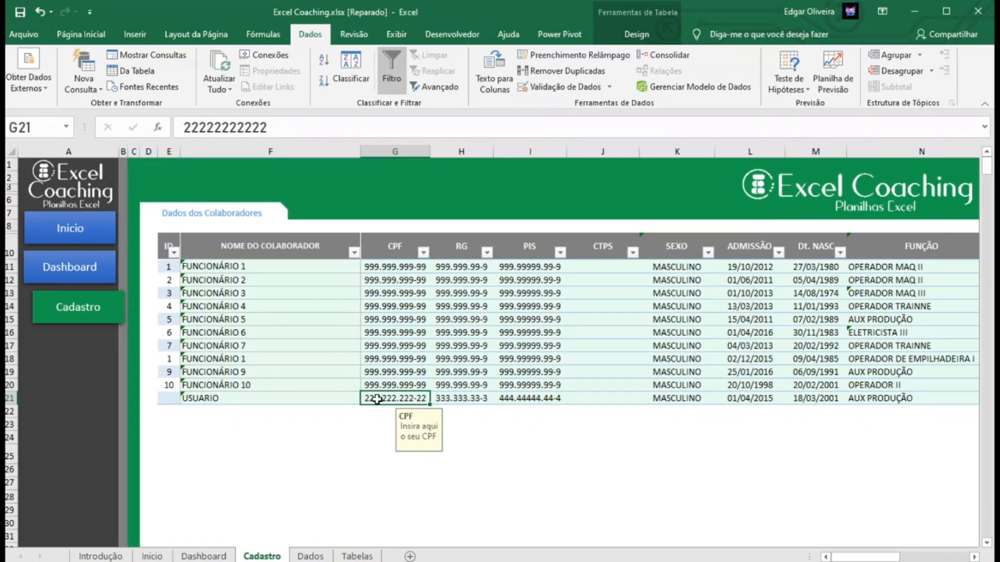
# Give G21 an Aviso error alert titled "CPF Invalido" with the message "Verifique o seu CPF. Quantidade diferente do padrão de 11 digitos!".
pyautogui.click(562, 88)
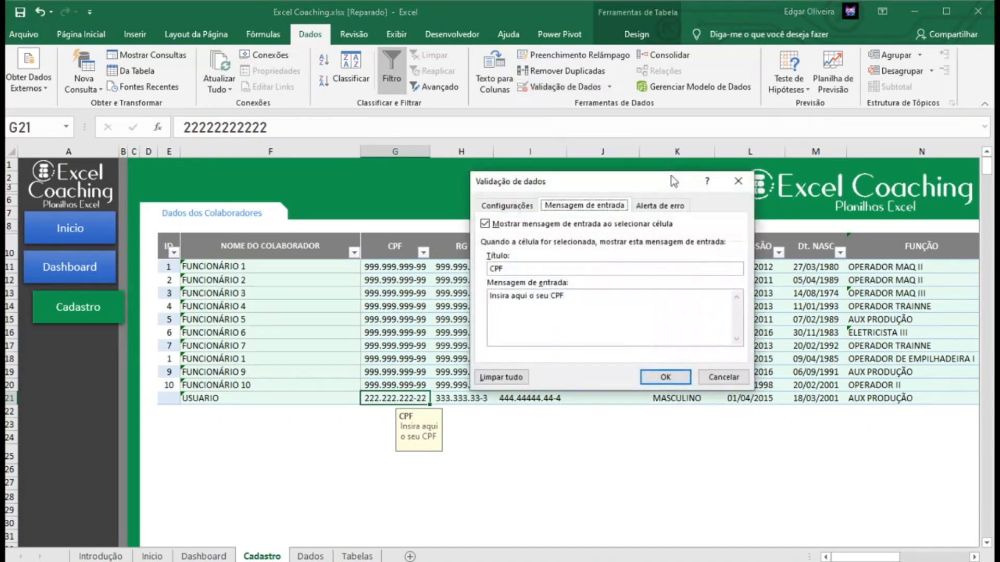
pyautogui.click(655, 207)
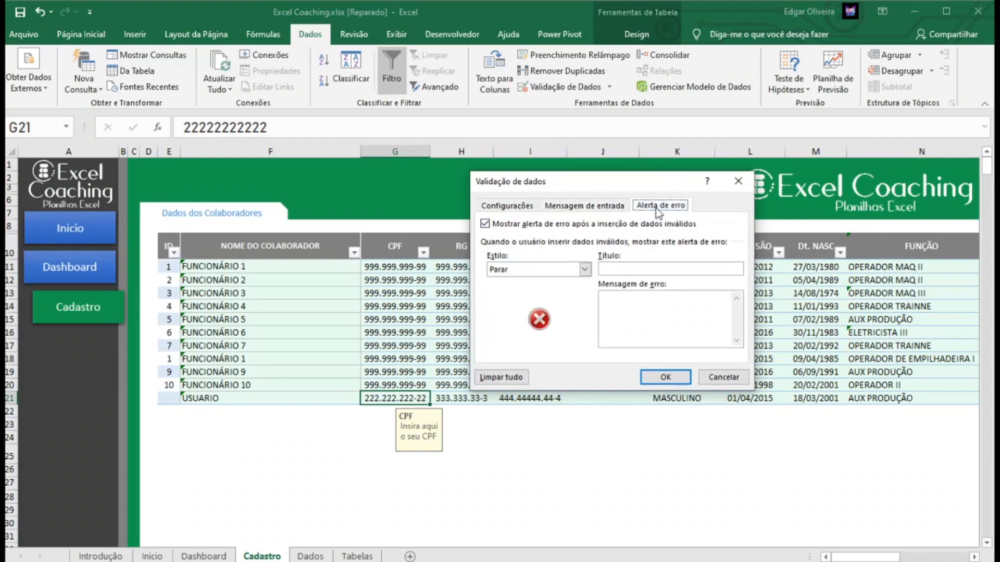
pyautogui.click(556, 270)
pyautogui.click(542, 291)
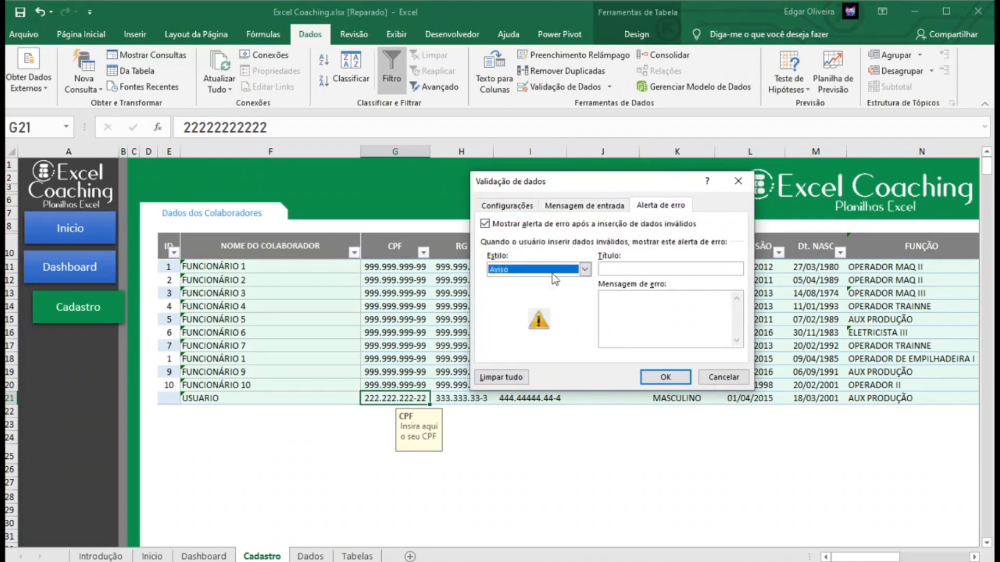
pyautogui.click(555, 271)
pyautogui.click(520, 300)
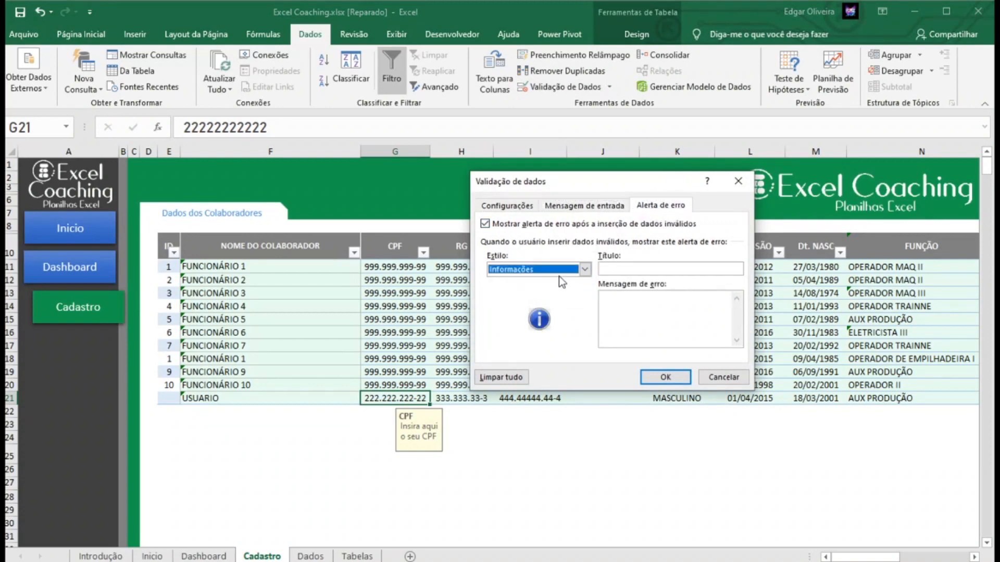
pyautogui.click(558, 273)
pyautogui.click(544, 291)
pyautogui.click(639, 268)
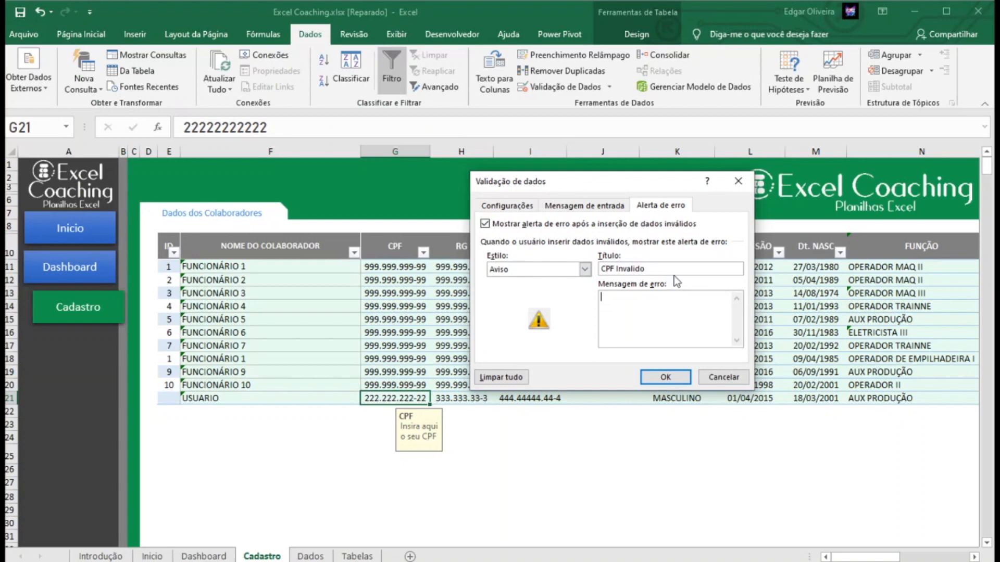
pyautogui.write('Verifique o seu CPF. Quantidade diferente do padrão de 11 digitos!')
pyautogui.click(666, 379)
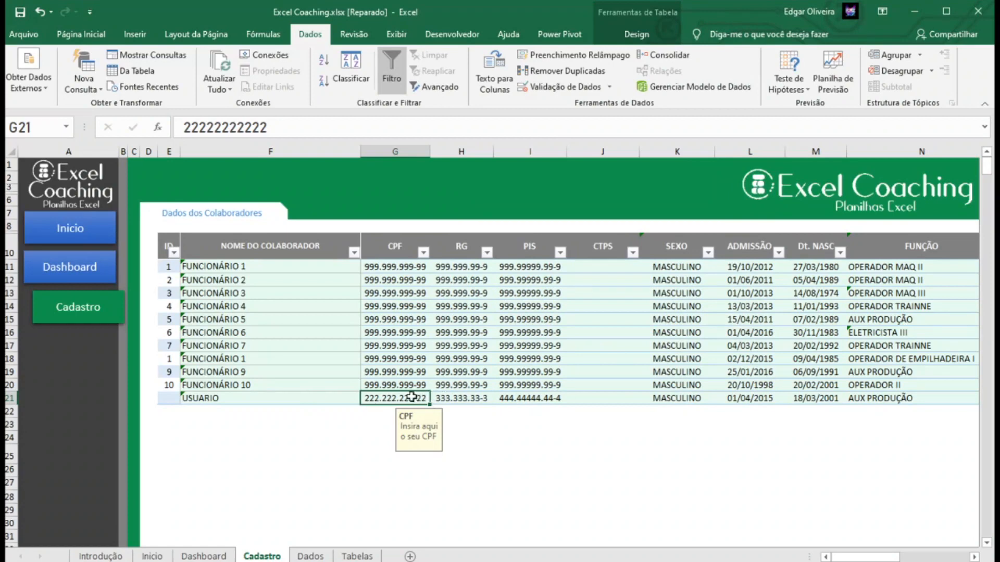
# Test the CPF alert by appending one extra digit to the number in G21 and accepting the invalid entry.
pyautogui.doubleClick(428, 398)
pyautogui.write('2')
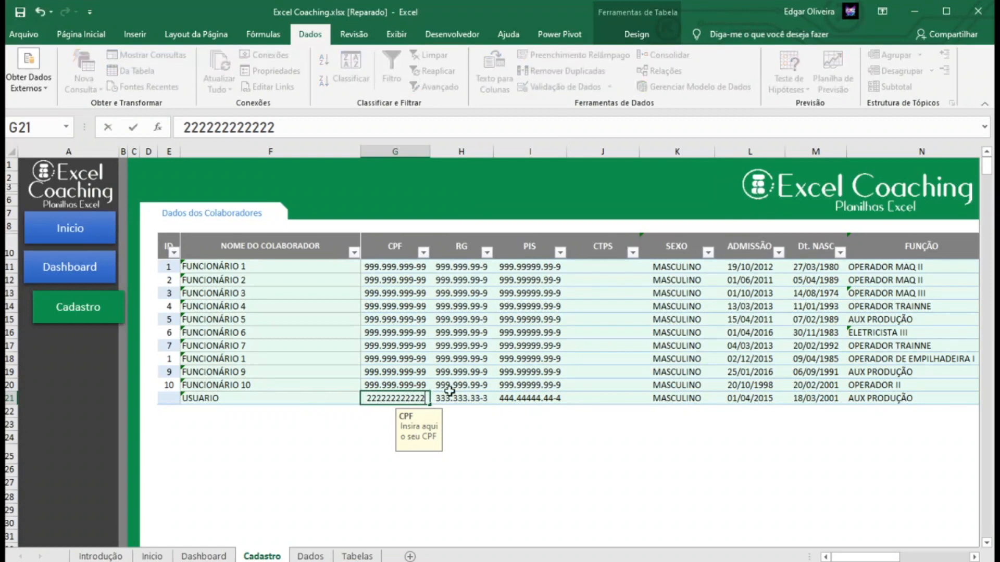
pyautogui.press('Return')
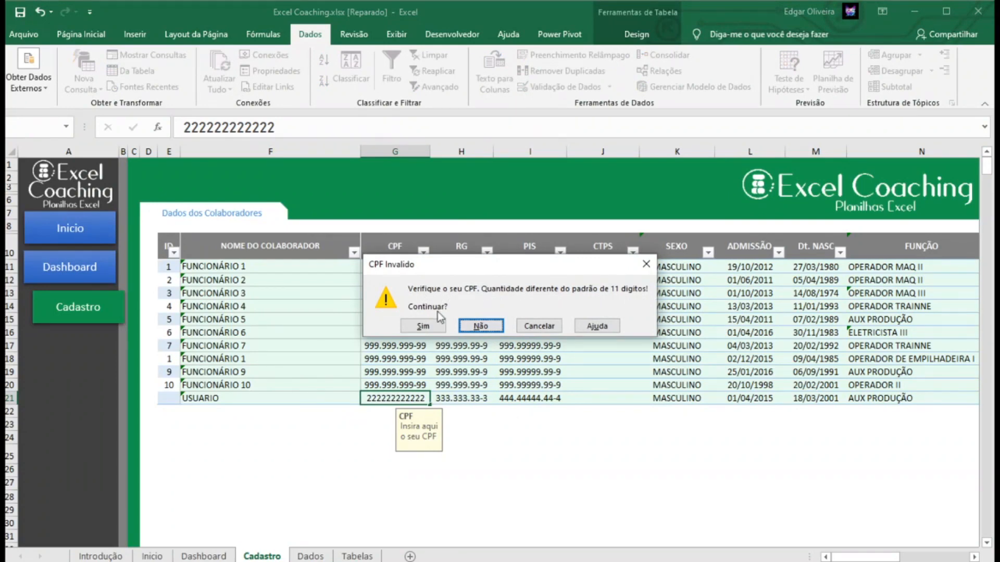
pyautogui.click(422, 326)
pyautogui.doubleClick(400, 397)
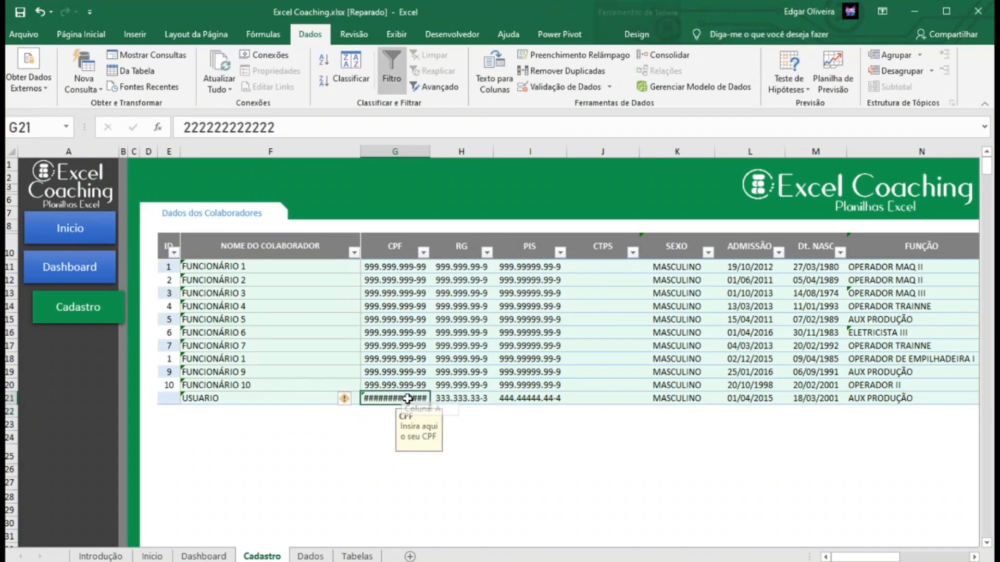
# Widen CPF column G slightly and restore the 11-digit CPF number in G21.
pyautogui.click(416, 151)
pyautogui.moveTo(430, 151); pyautogui.dragTo(436, 151)
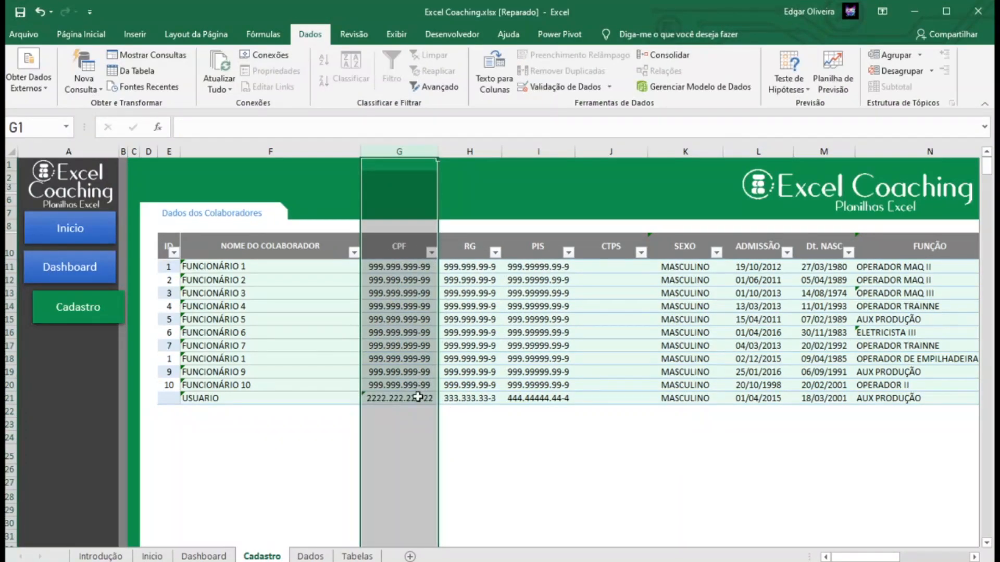
pyautogui.click(417, 411)
pyautogui.click(419, 398)
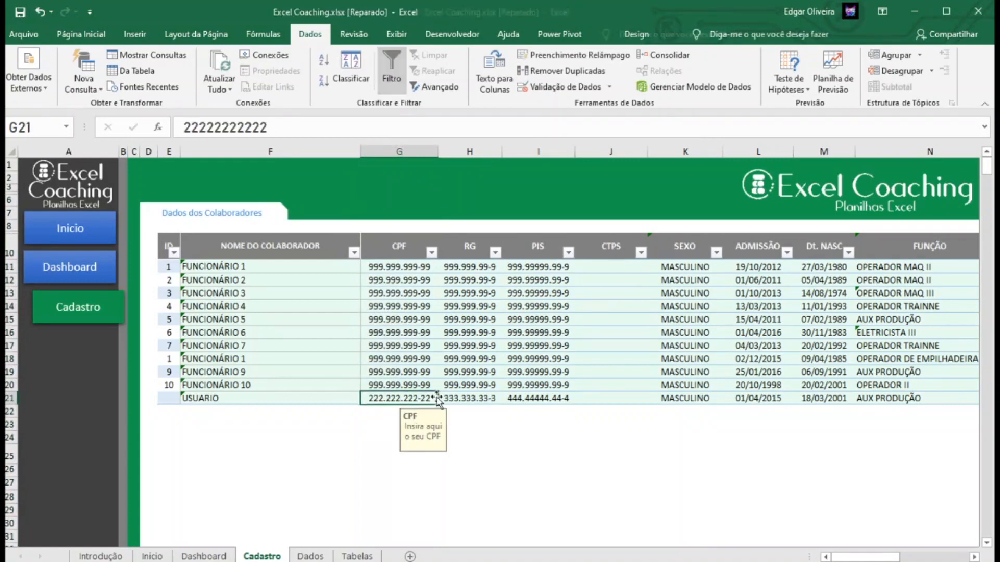
pyautogui.click(536, 438)
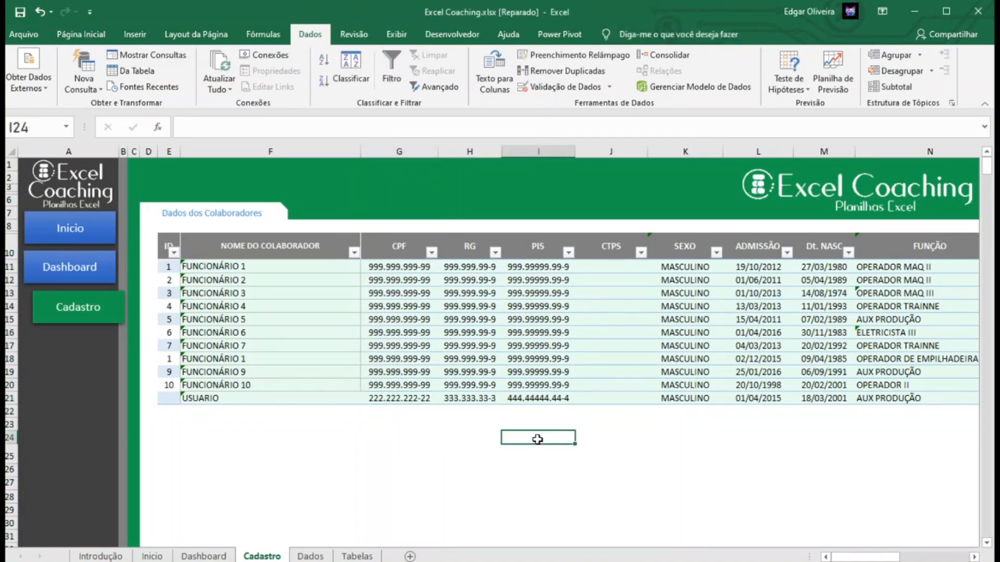